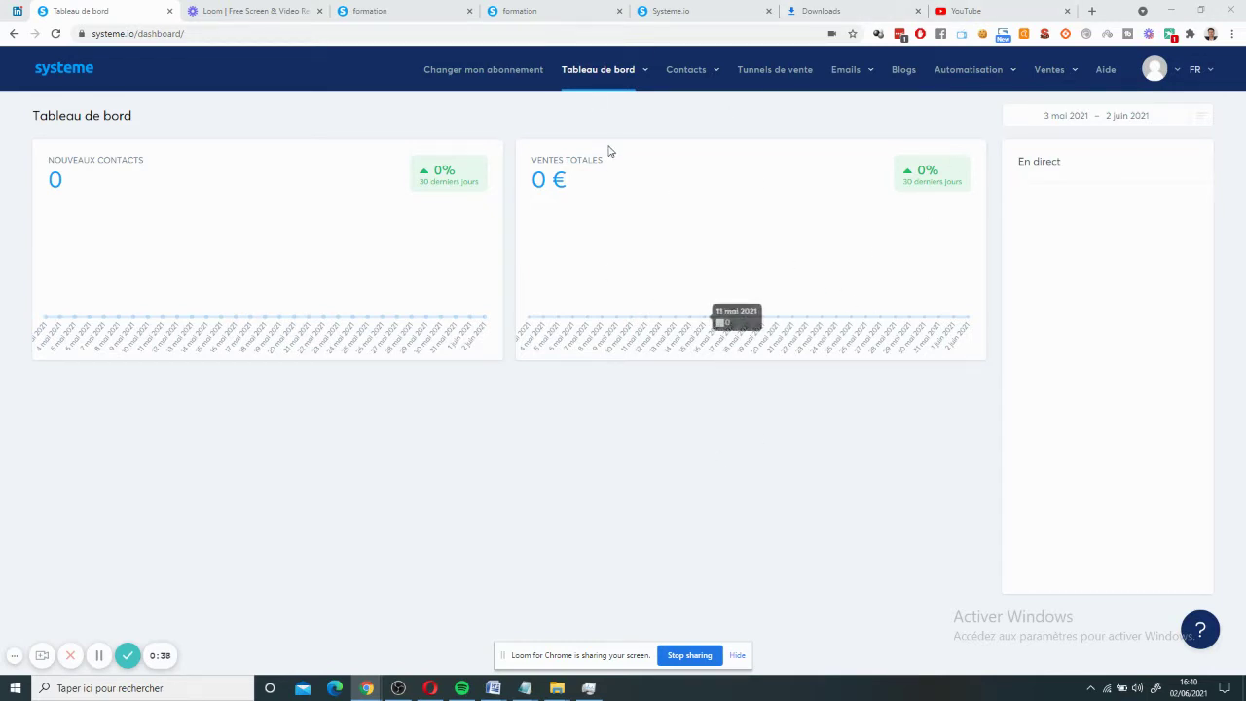
# - Show the Emails dropdown with Newsletters, Campagnes and Statistiques des emails
pyautogui.moveTo(867, 82)
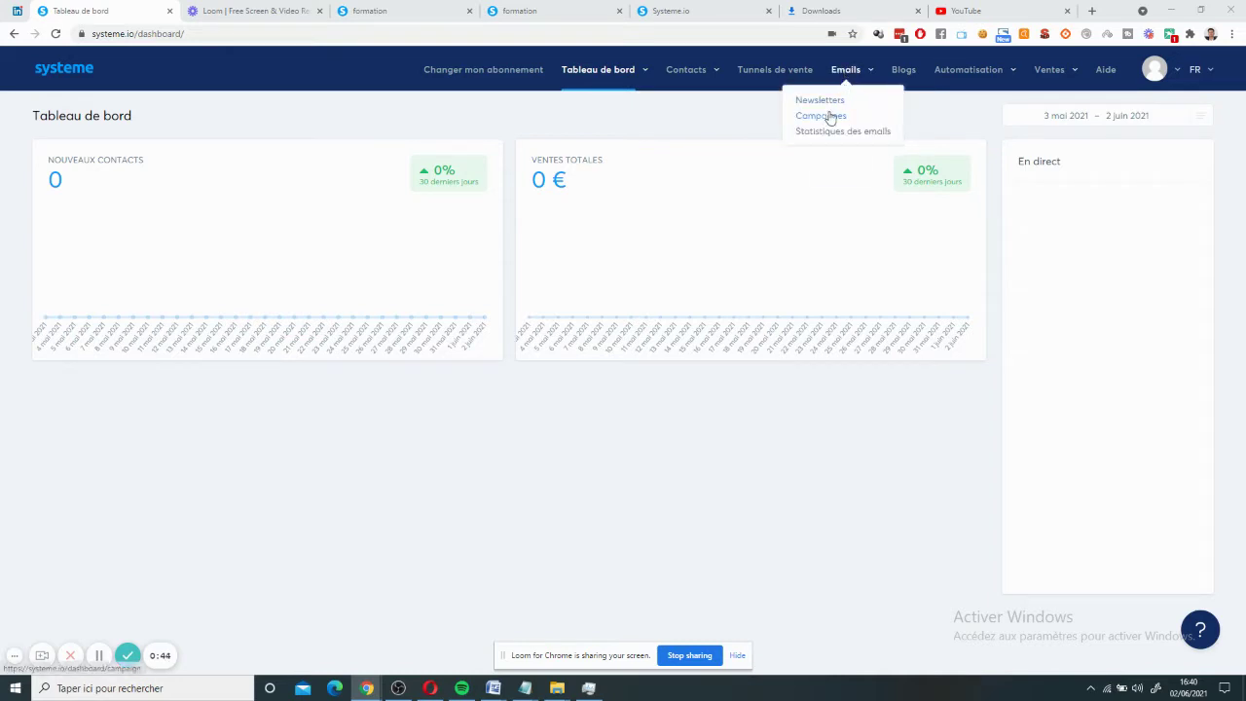
# - Create and save a new email campaign named 'Campagne De Relance' under Emails > Campagnes
pyautogui.click(828, 117)
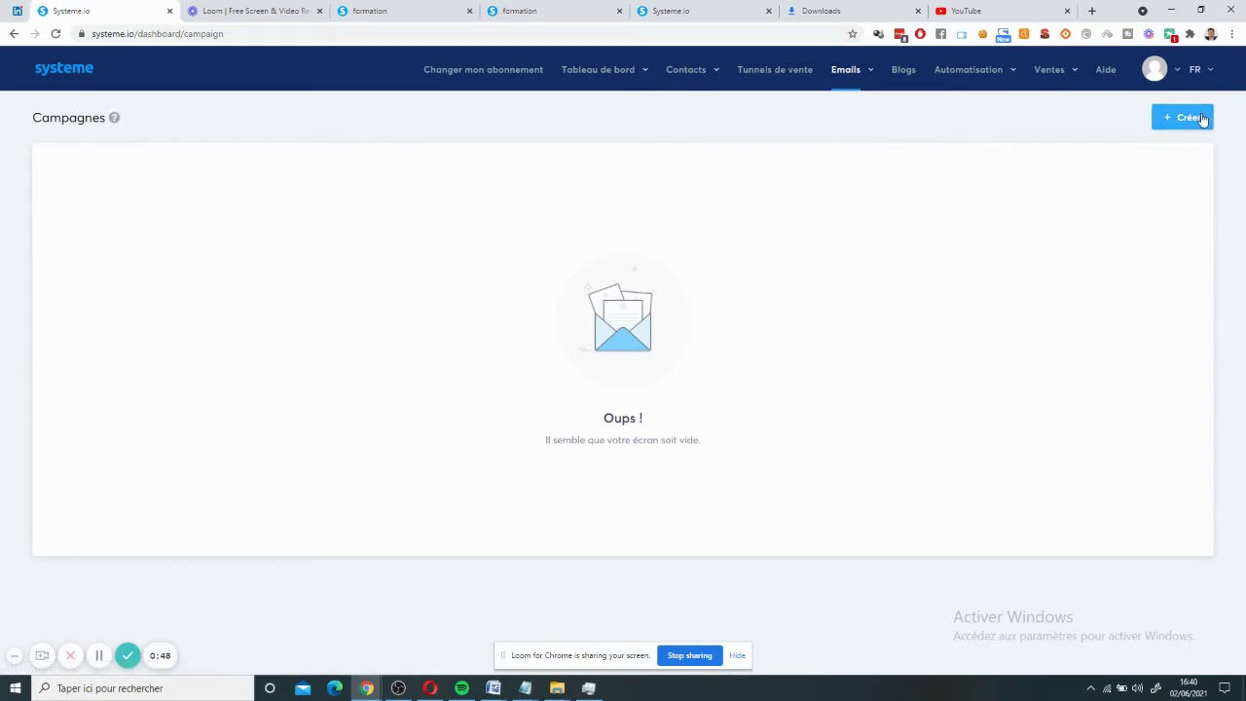
pyautogui.click(1197, 118)
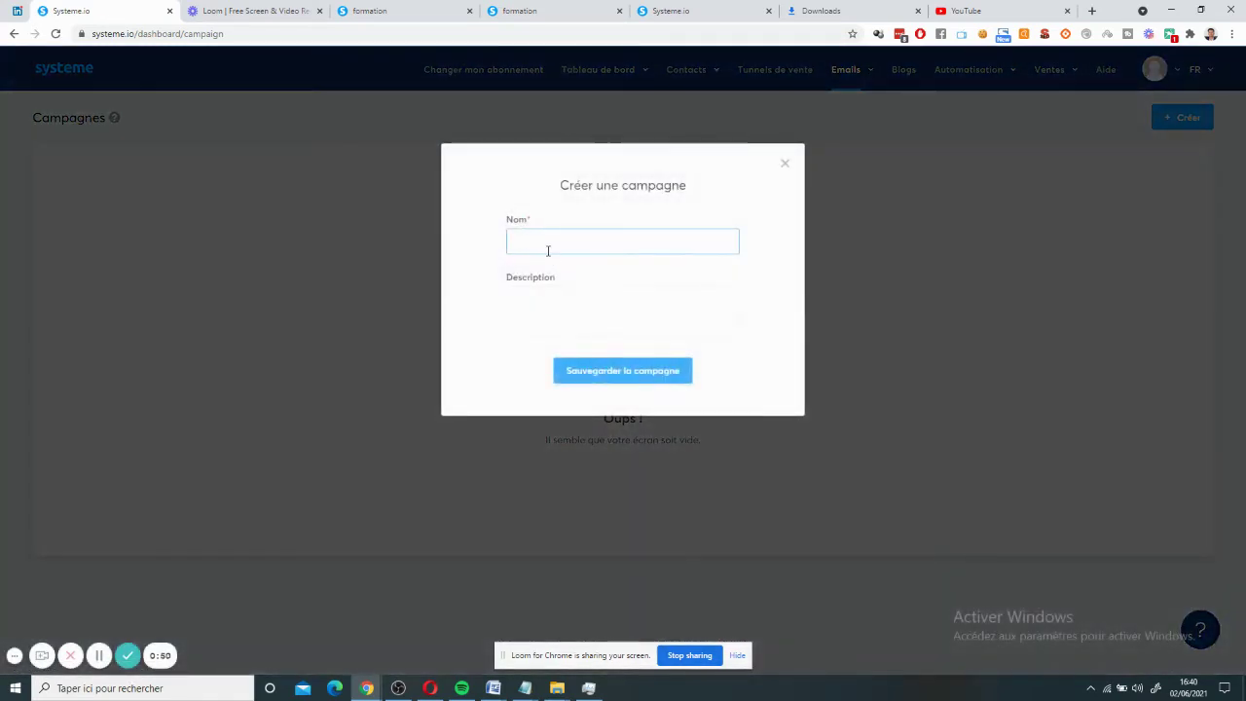
pyautogui.click(548, 250)
pyautogui.write('campagne')
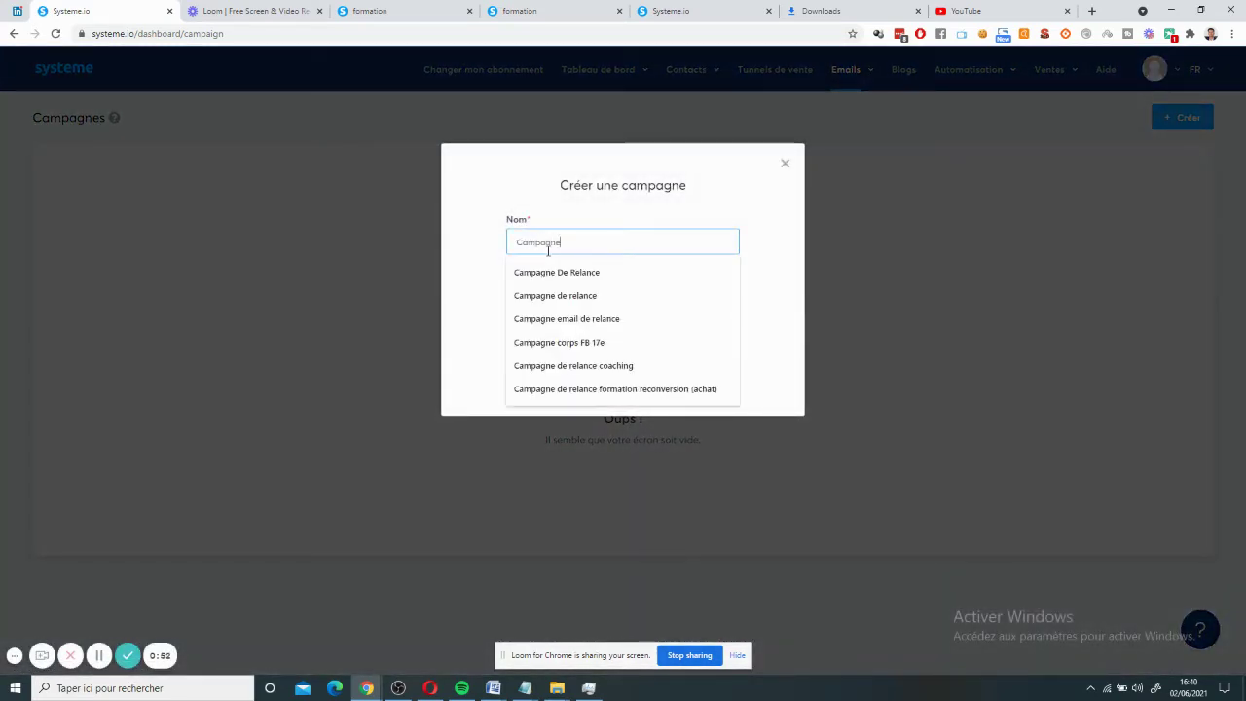
pyautogui.click(551, 271)
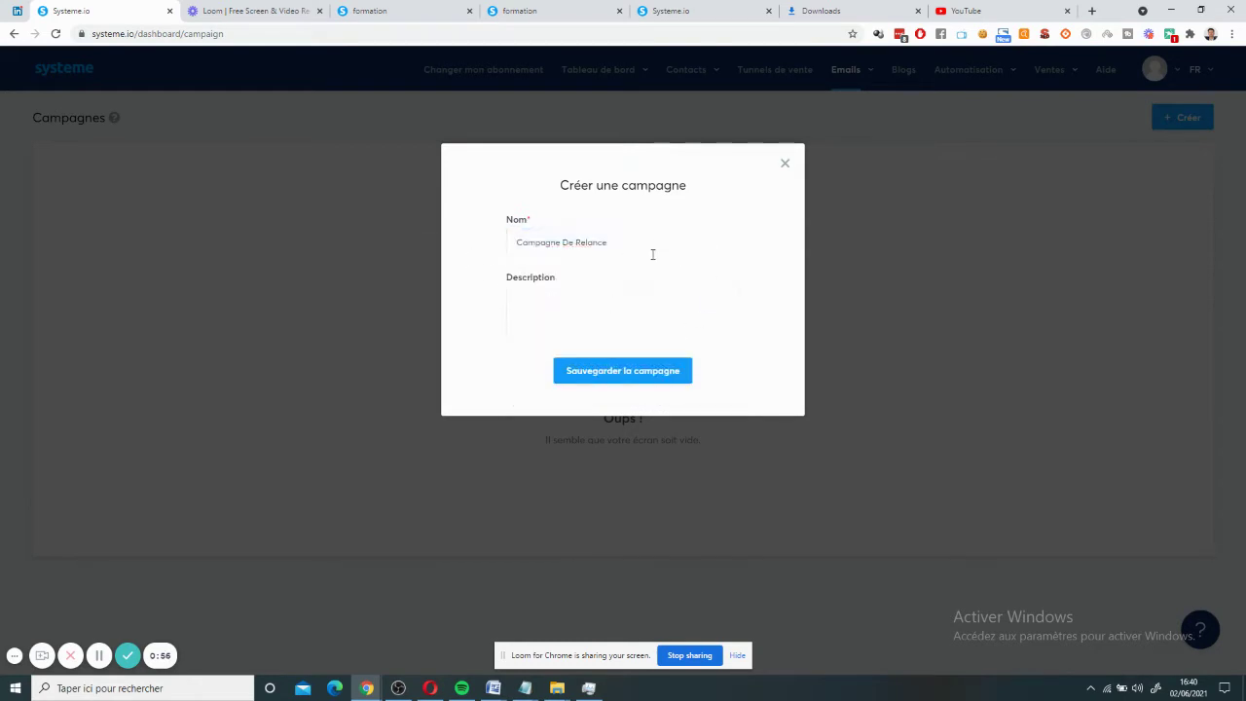
pyautogui.click(605, 370)
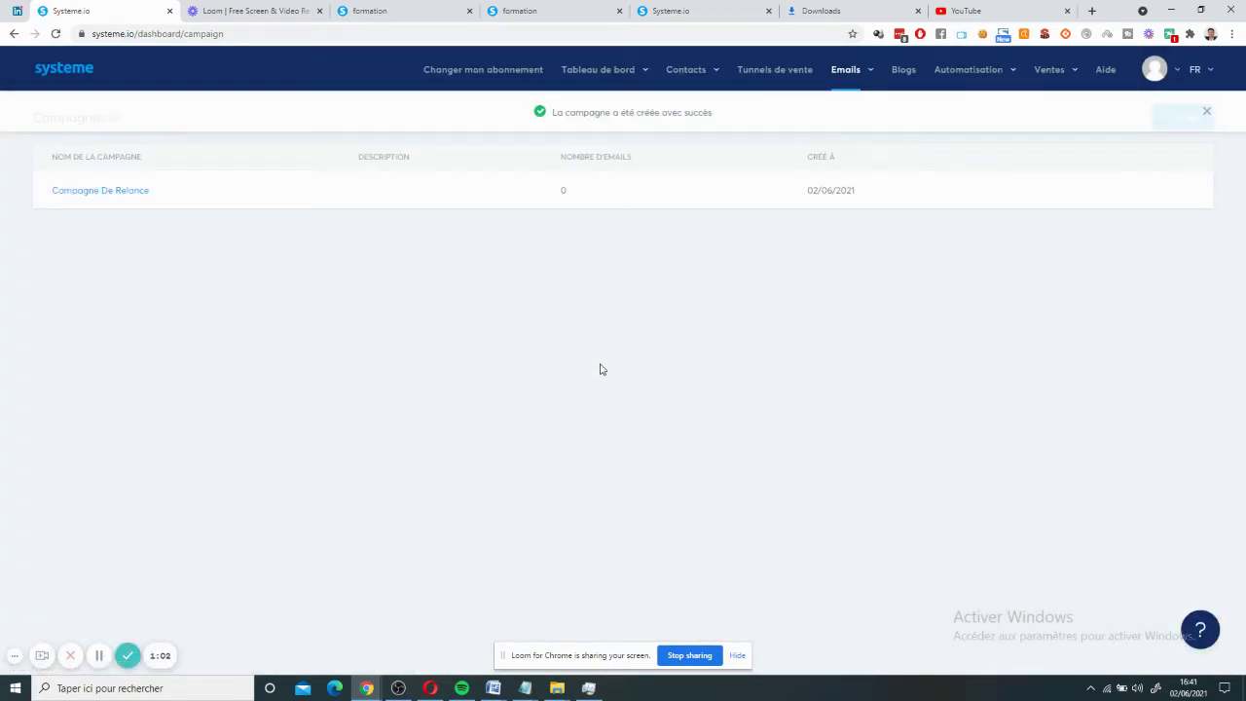
# - Open Campagne De Relance and start a new email step with subject 'Email 1'
pyautogui.click(135, 198)
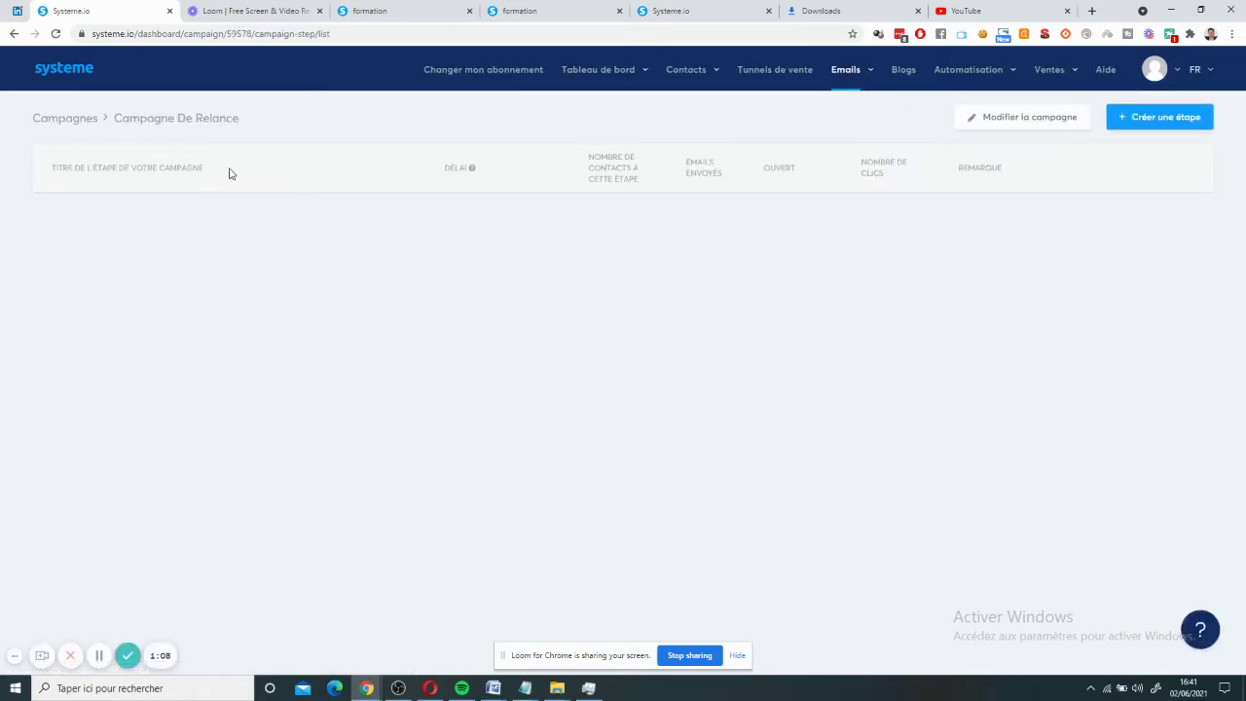
pyautogui.click(1147, 134)
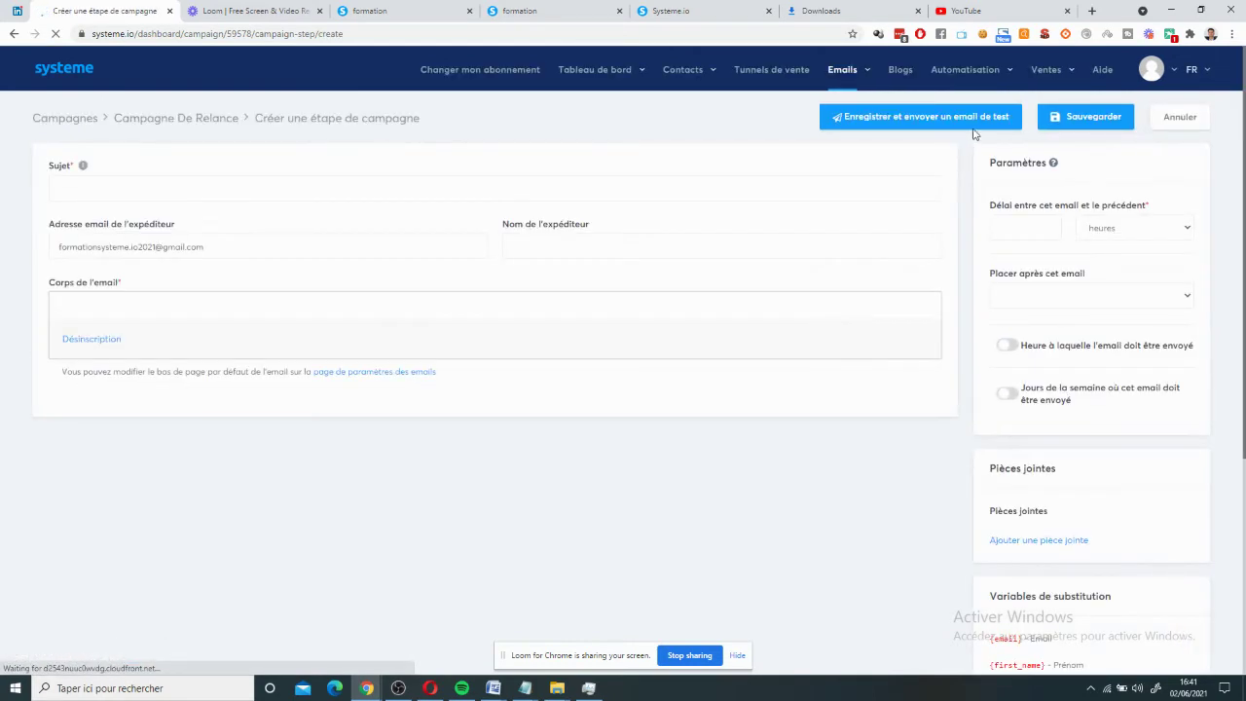
pyautogui.click(226, 190)
pyautogui.write('Ema')
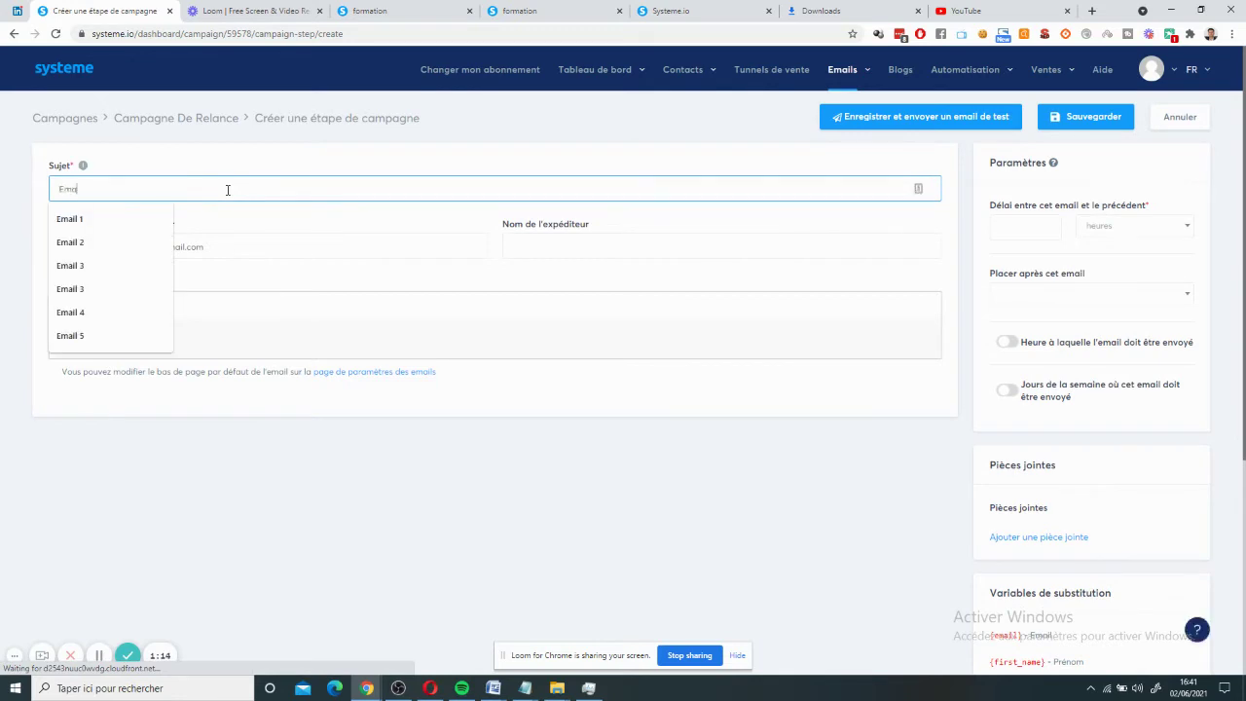
pyautogui.write('il 1')
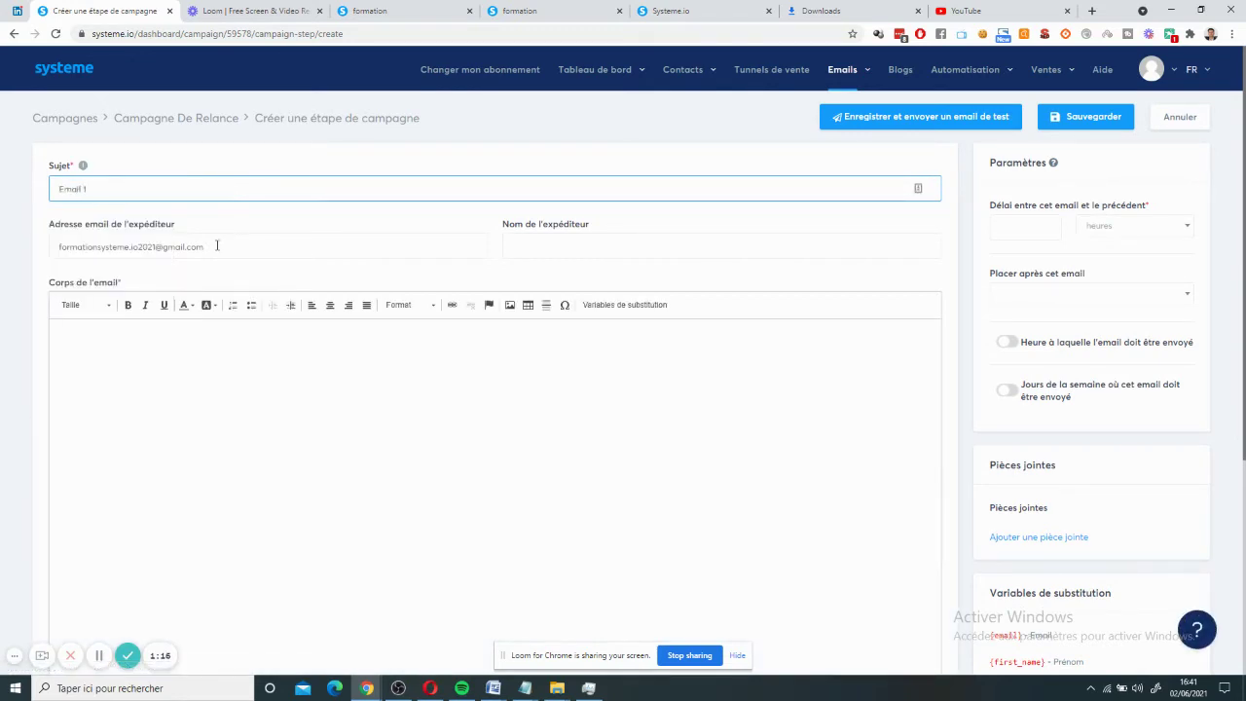
# - Fill in the sender address and sender name from suggestions and write 'Bonjour' as the body
pyautogui.tripleClick(217, 246)
pyautogui.press('BackSpace')
pyautogui.write('a')
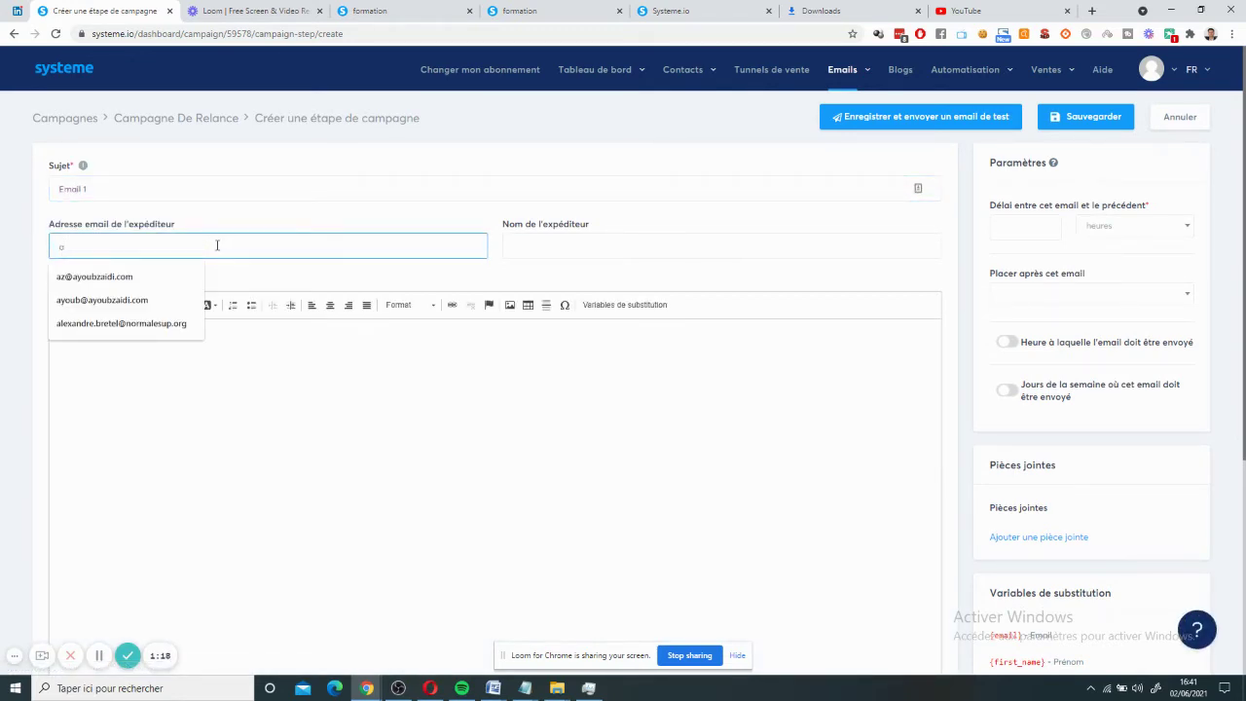
pyautogui.press('Down')
pyautogui.press('Down')
pyautogui.press('Return')
pyautogui.tripleClick(543, 259)
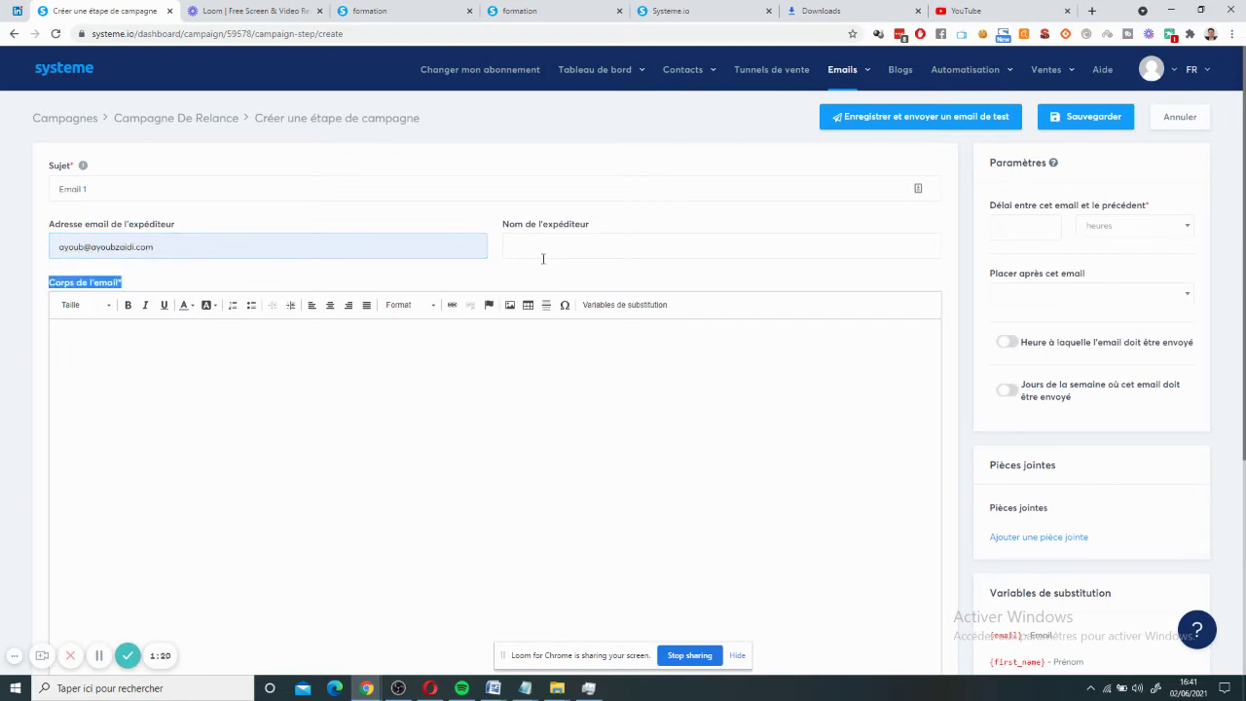
pyautogui.click(536, 250)
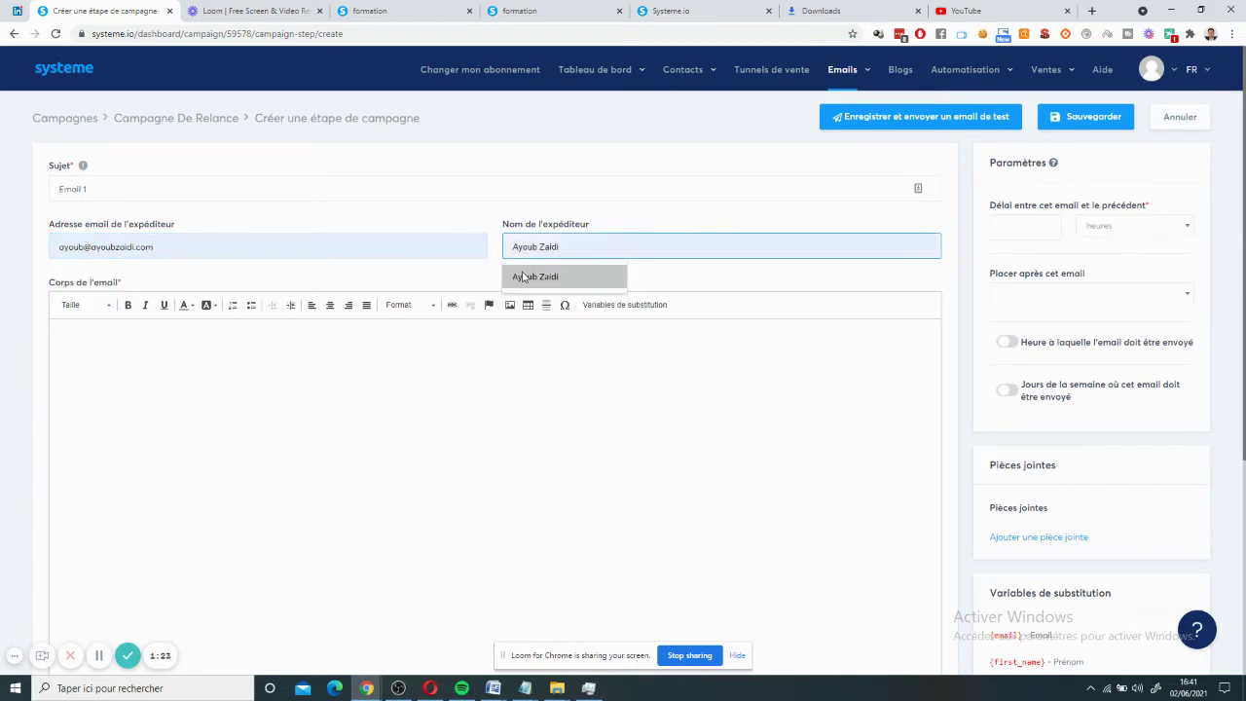
pyautogui.click(525, 277)
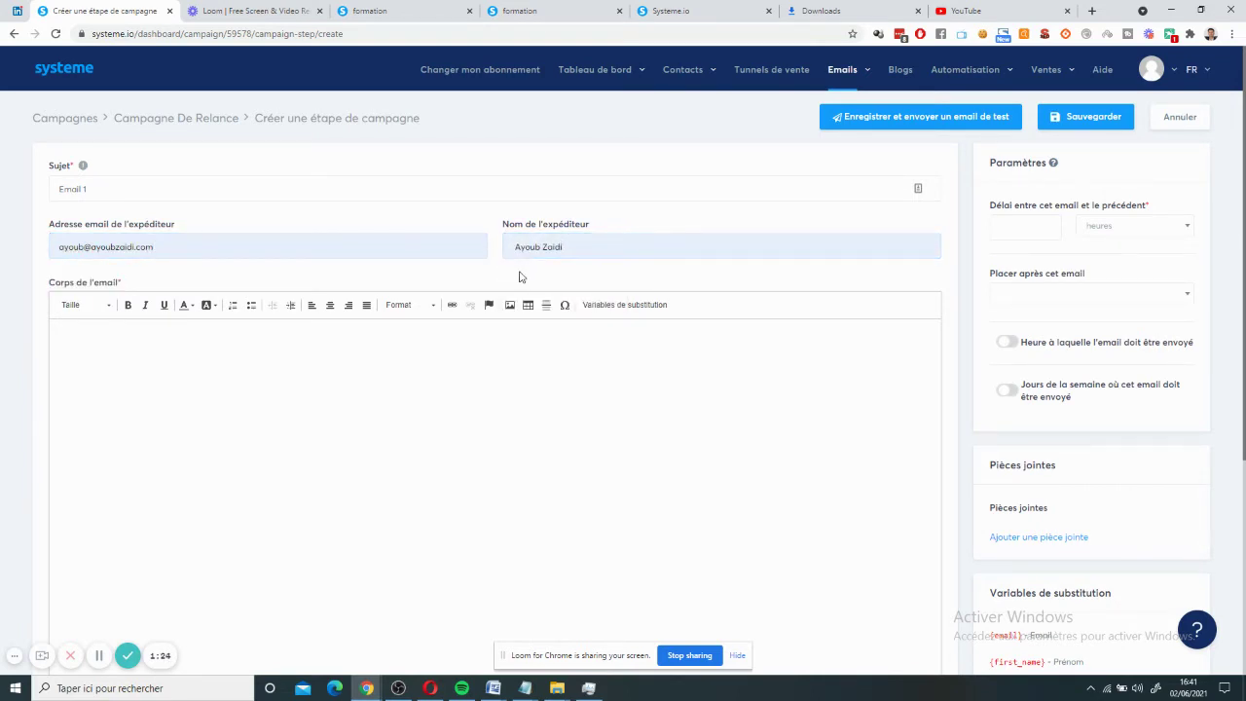
pyautogui.click(367, 362)
pyautogui.write('Bonjour')
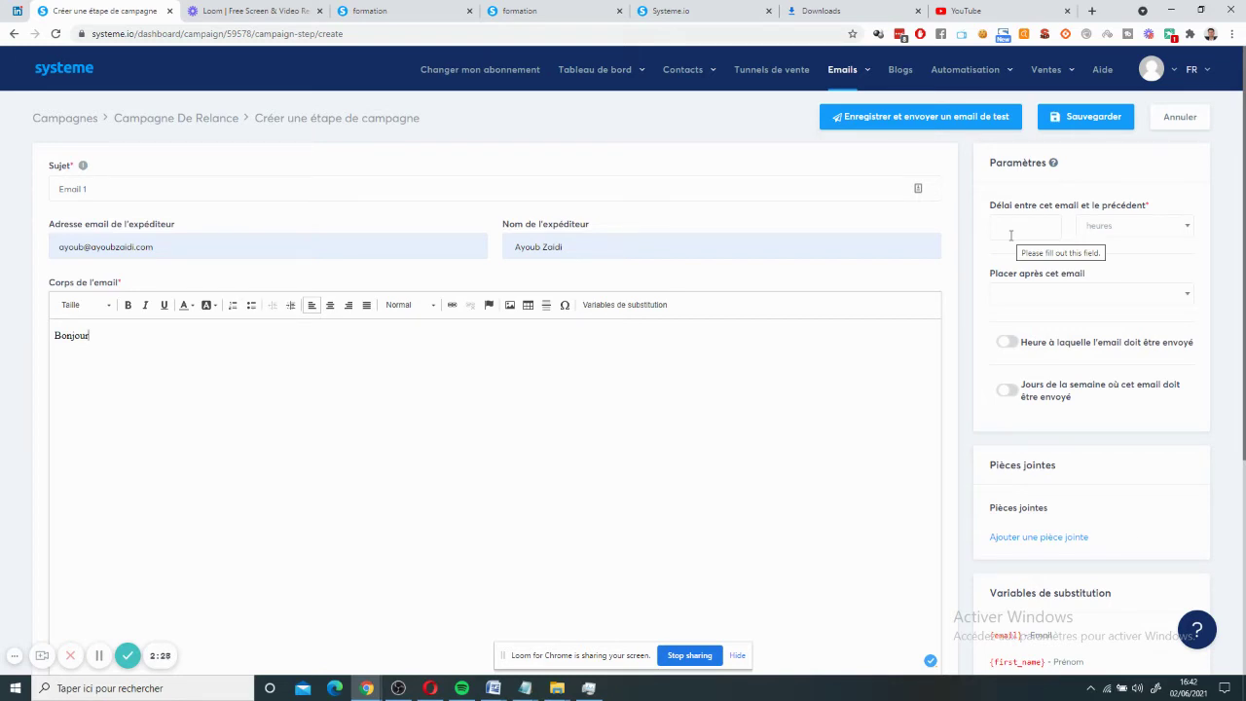
# - Set Email 1's delay to 0 jours and enable a fixed sending time
pyautogui.click(1011, 235)
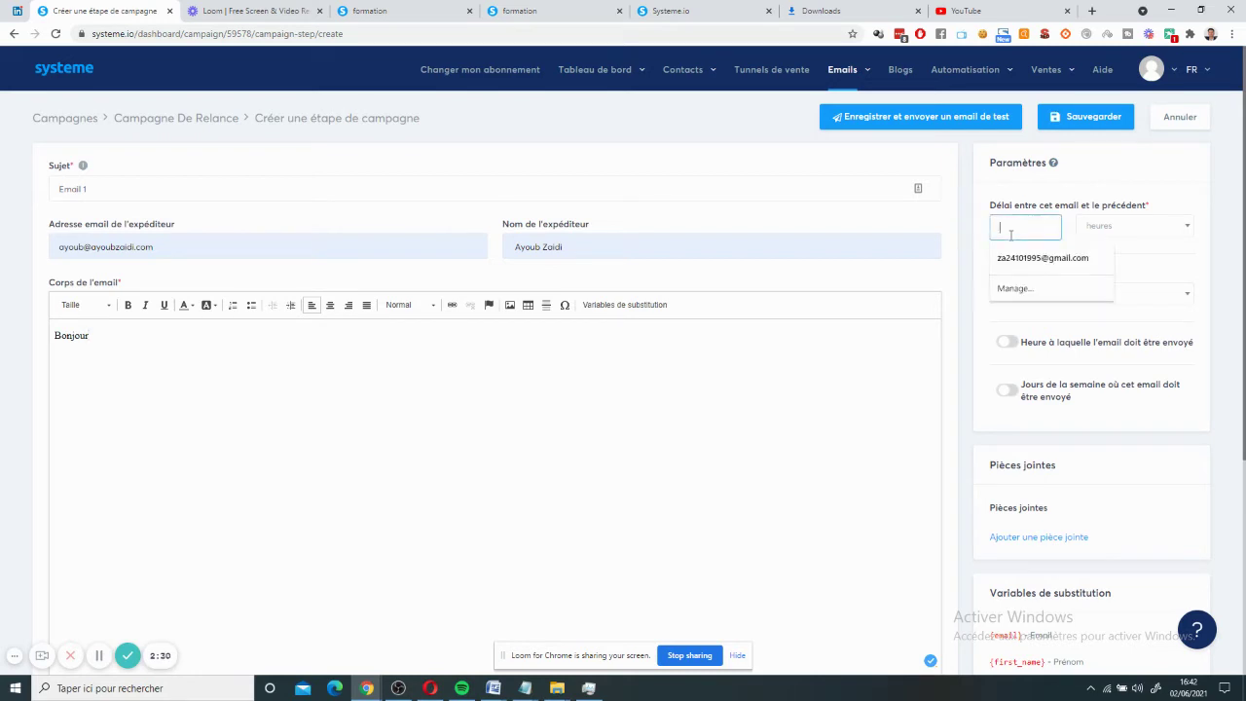
pyautogui.write('41')
pyautogui.press('BackSpace')
pyautogui.press('BackSpace')
pyautogui.write('1')
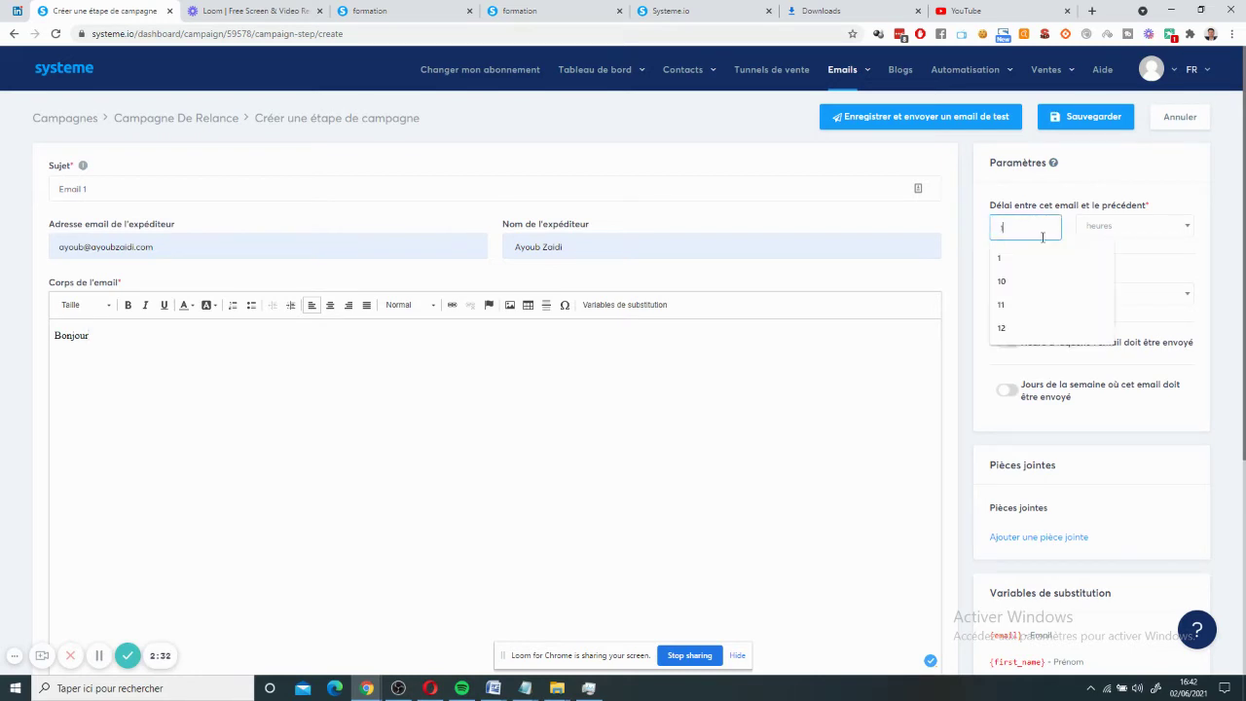
pyautogui.click(1106, 234)
pyautogui.click(1116, 276)
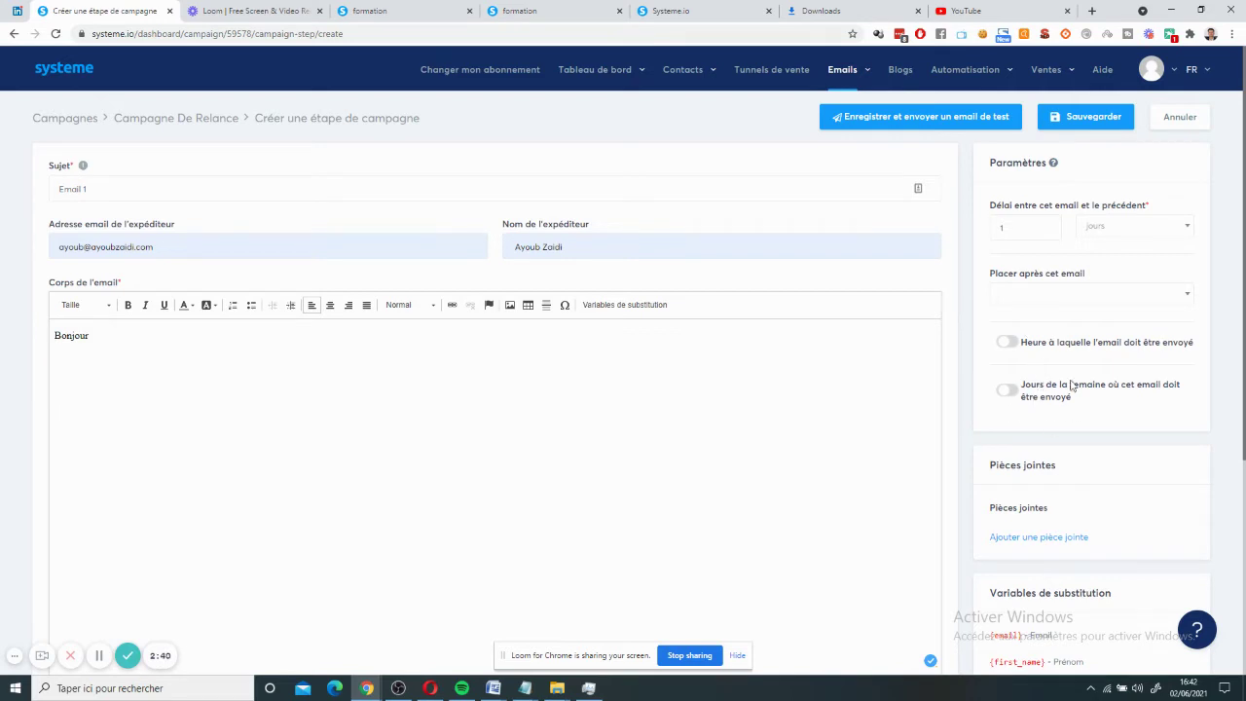
pyautogui.click(1007, 343)
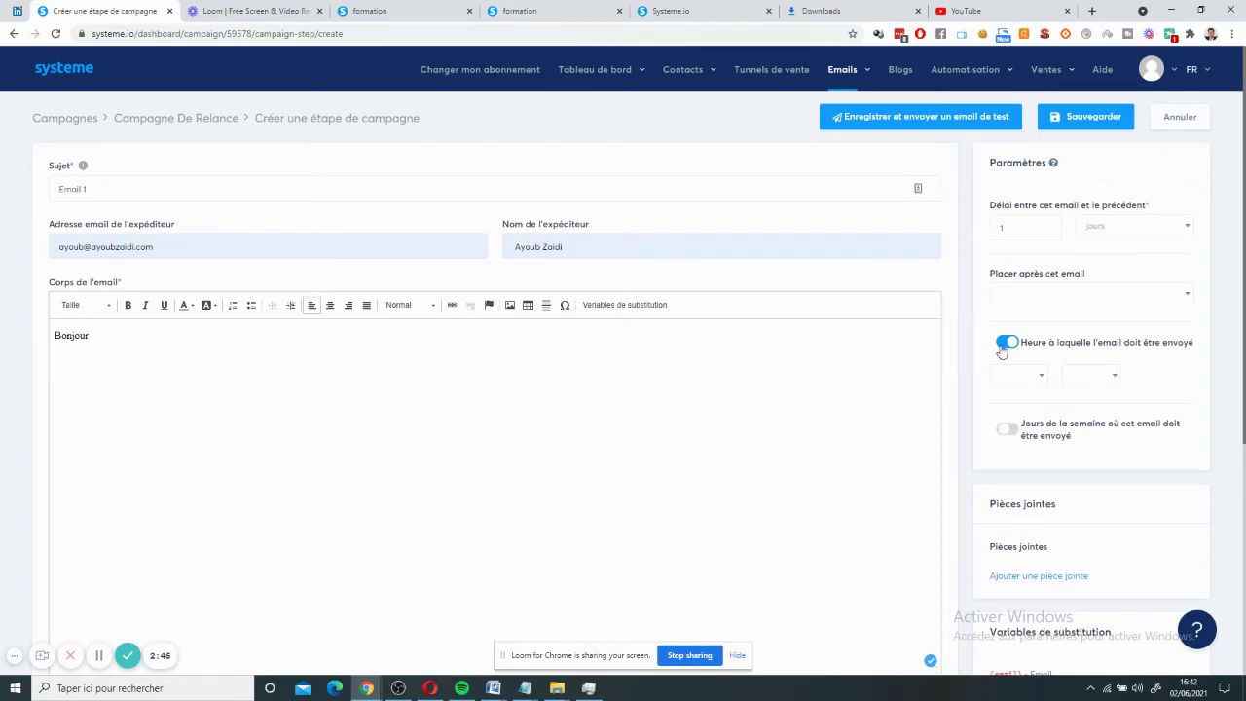
pyautogui.click(1025, 227)
pyautogui.press('BackSpace')
pyautogui.write('0')
pyautogui.click(981, 230)
# - Set the sending time to 08:00
pyautogui.click(1027, 379)
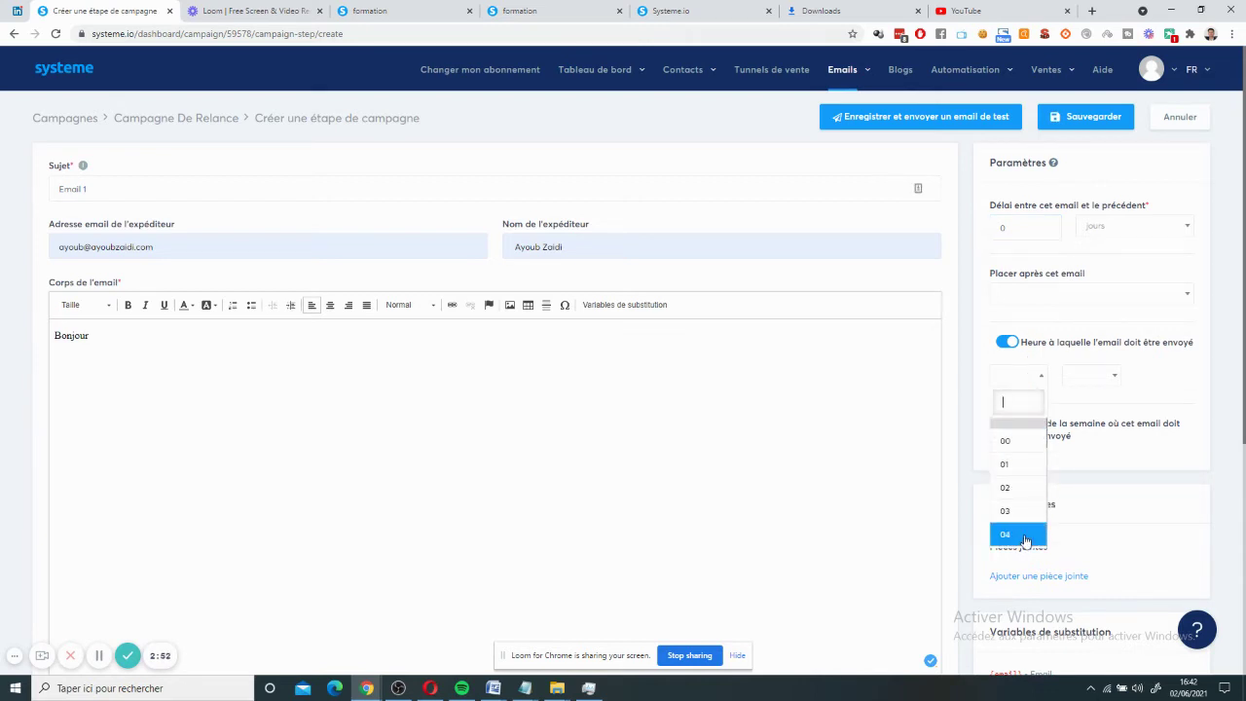
pyautogui.scroll(-1, 1025, 540)
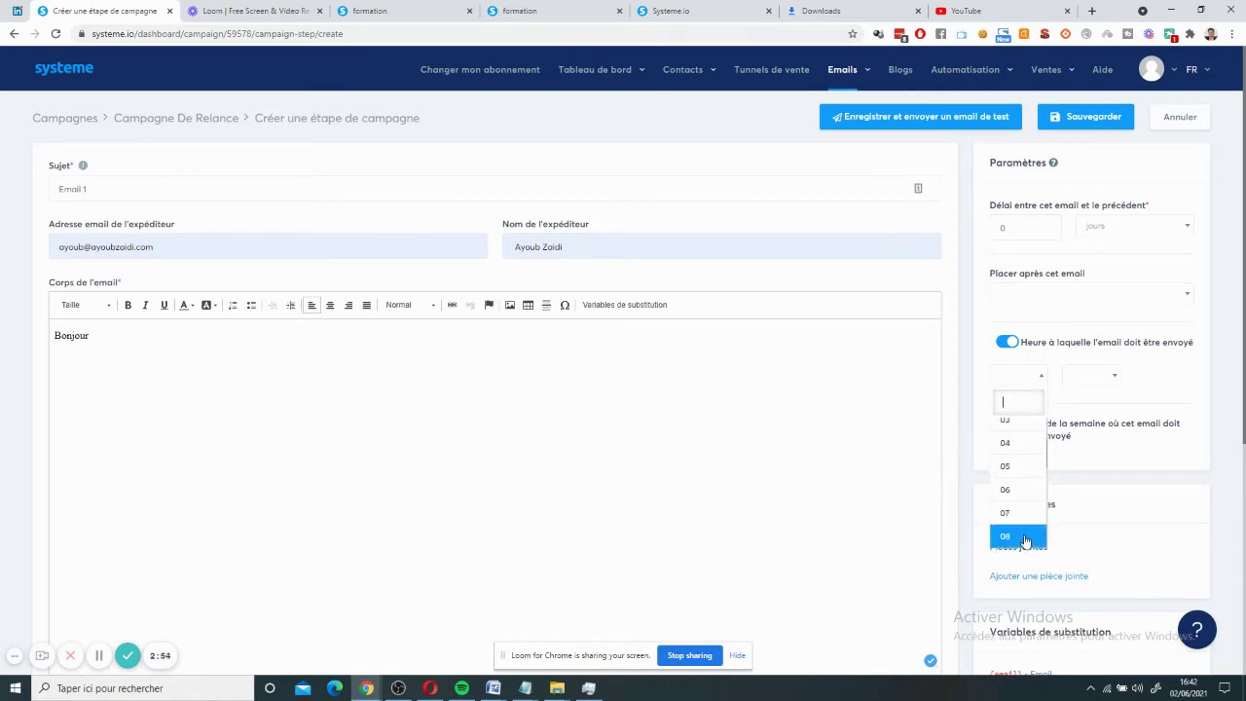
pyautogui.click(1025, 540)
pyautogui.click(1082, 392)
pyautogui.click(1084, 440)
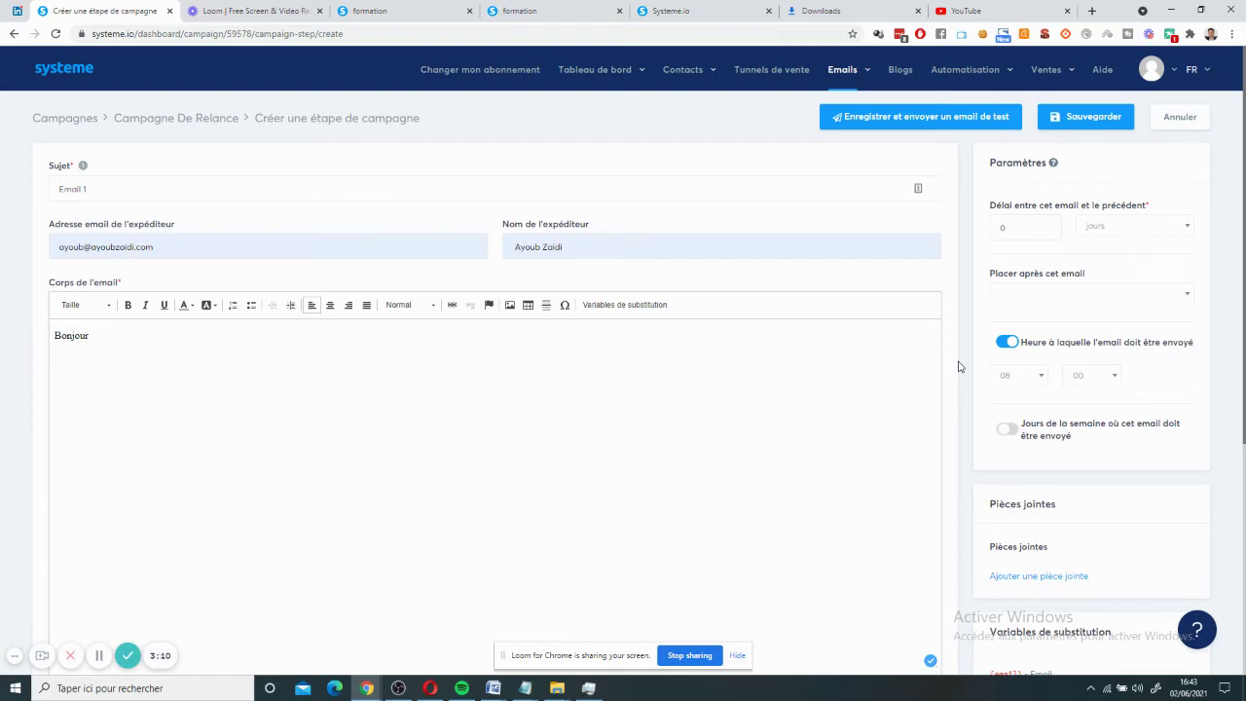
# - Turn the weekday restriction on, untick several days, then switch the restriction back off
pyautogui.click(1008, 431)
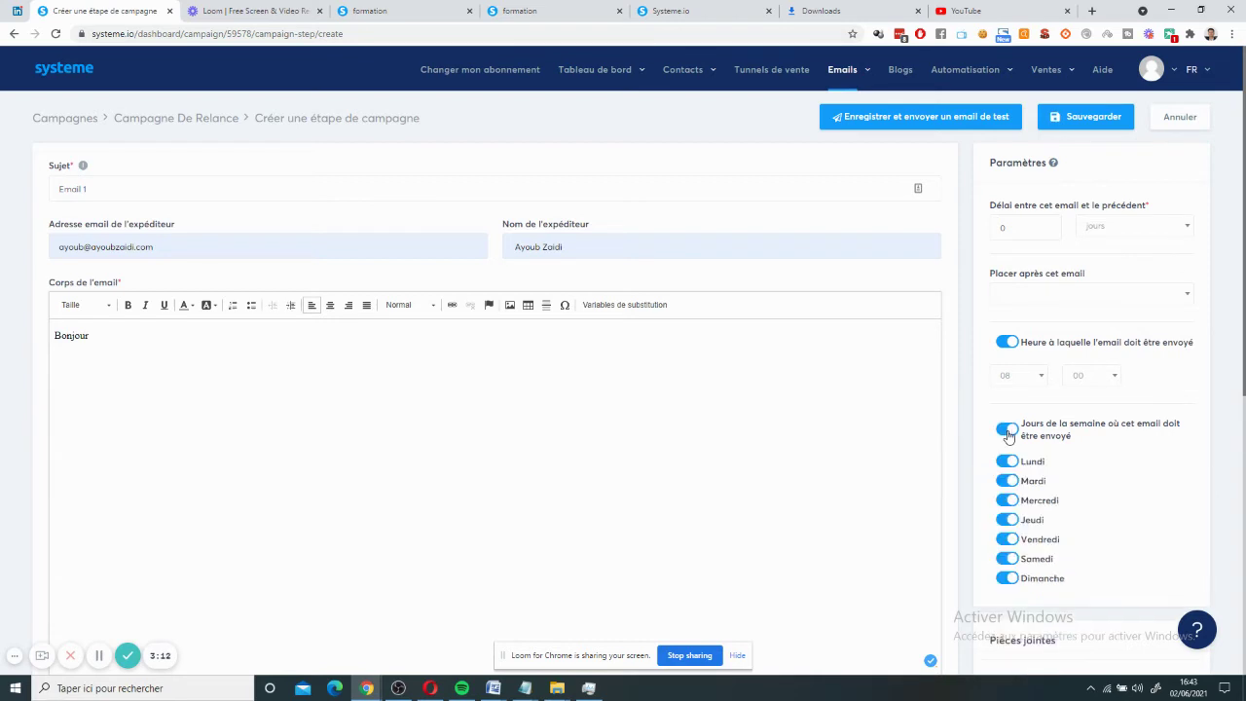
pyautogui.click(1007, 499)
pyautogui.click(1008, 519)
pyautogui.click(1008, 538)
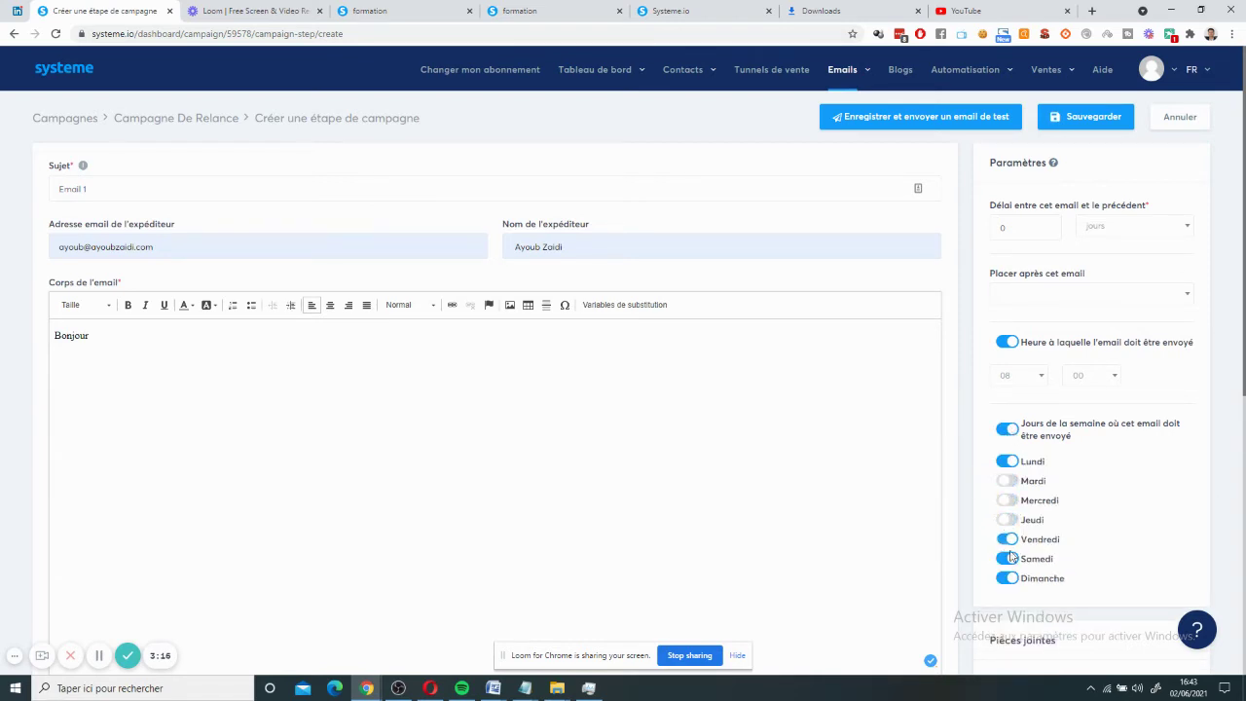
pyautogui.click(1008, 558)
pyautogui.click(1007, 578)
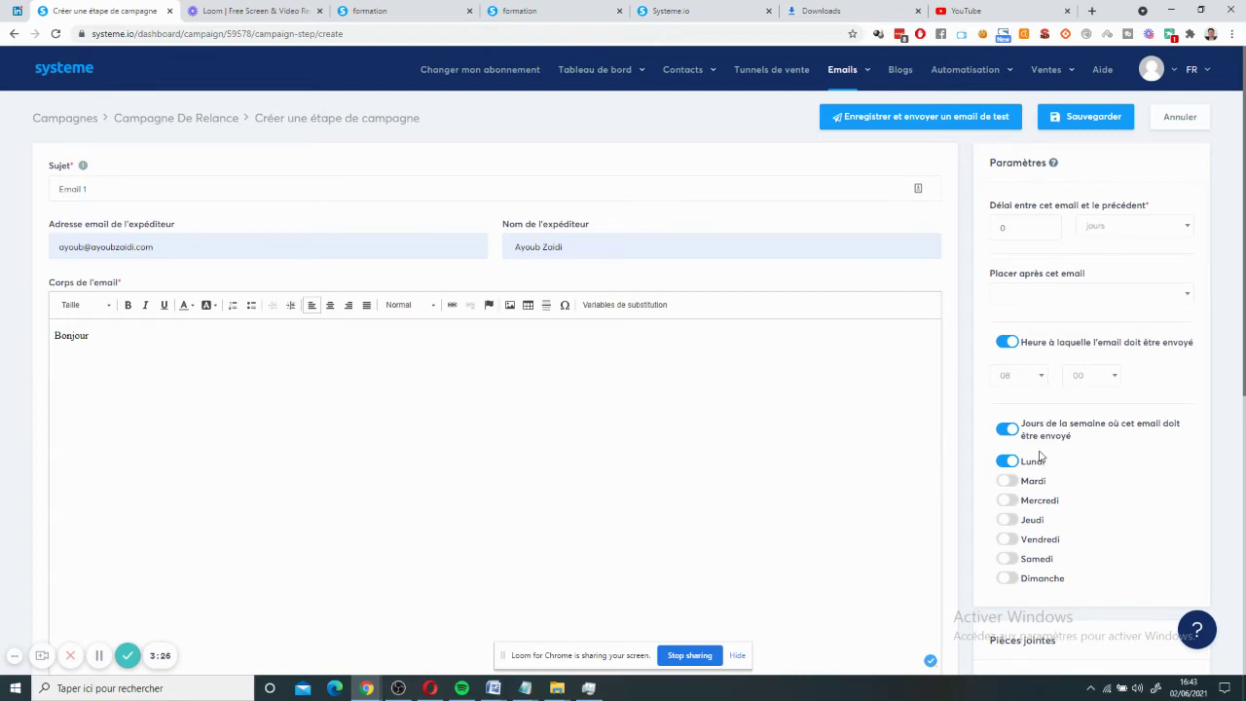
pyautogui.scroll(-1, 988, 340)
pyautogui.click(1004, 368)
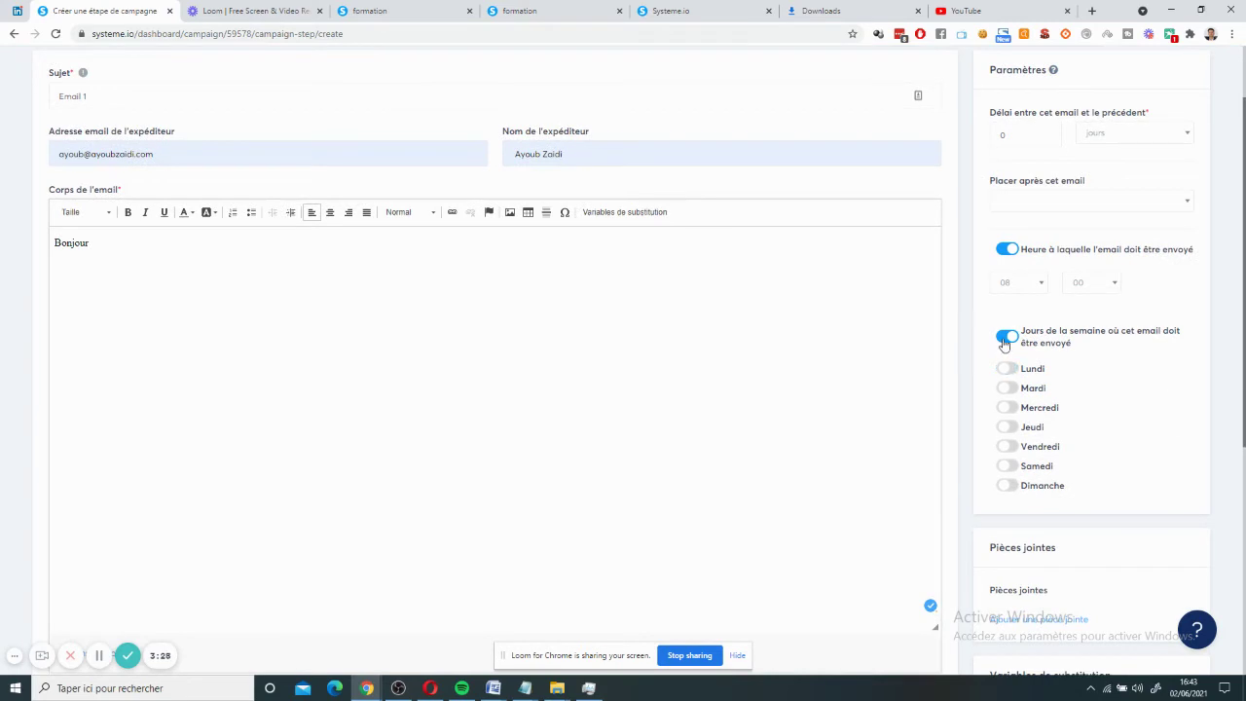
pyautogui.click(1005, 336)
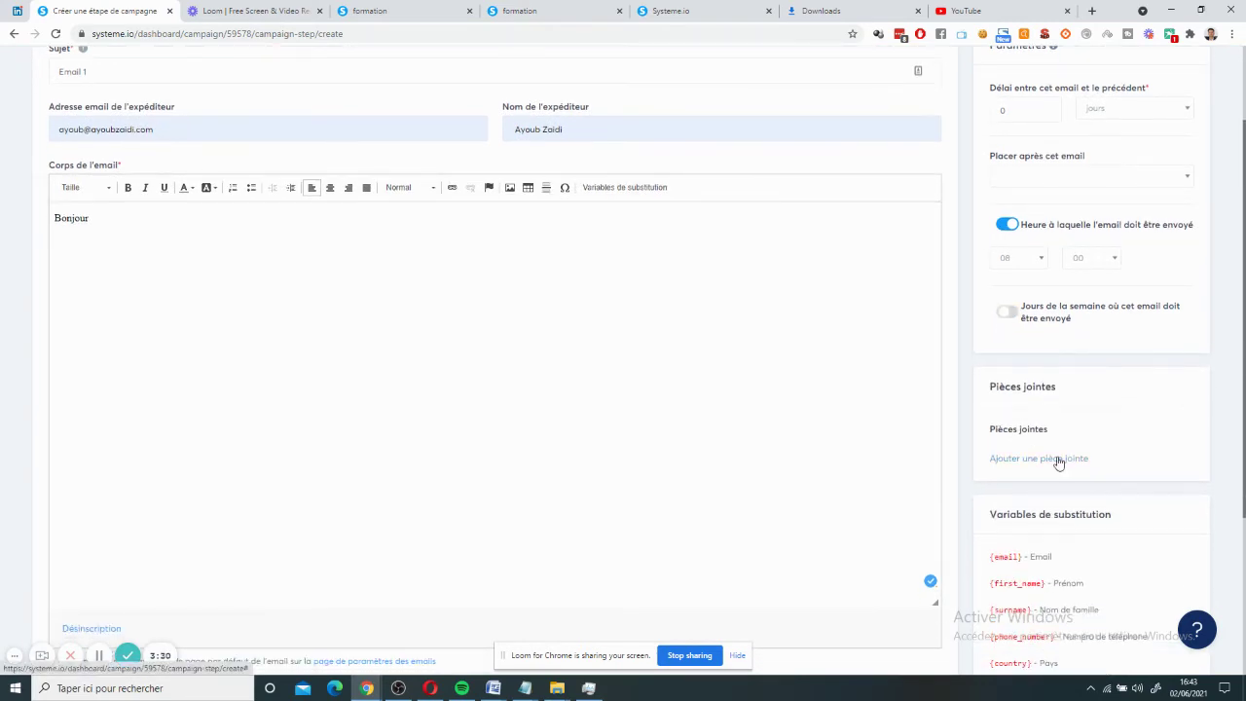
pyautogui.scroll(-1, 1057, 464)
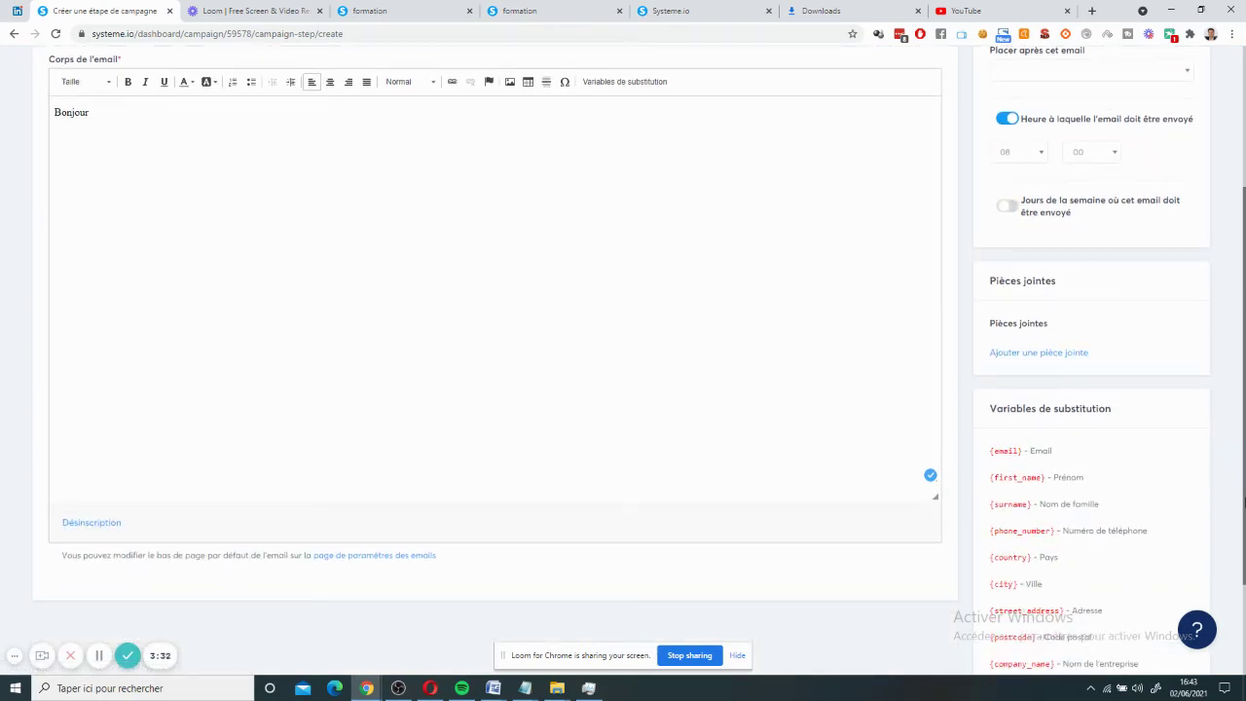
pyautogui.scroll(1, 1134, 488)
pyautogui.scroll(1, 1104, 510)
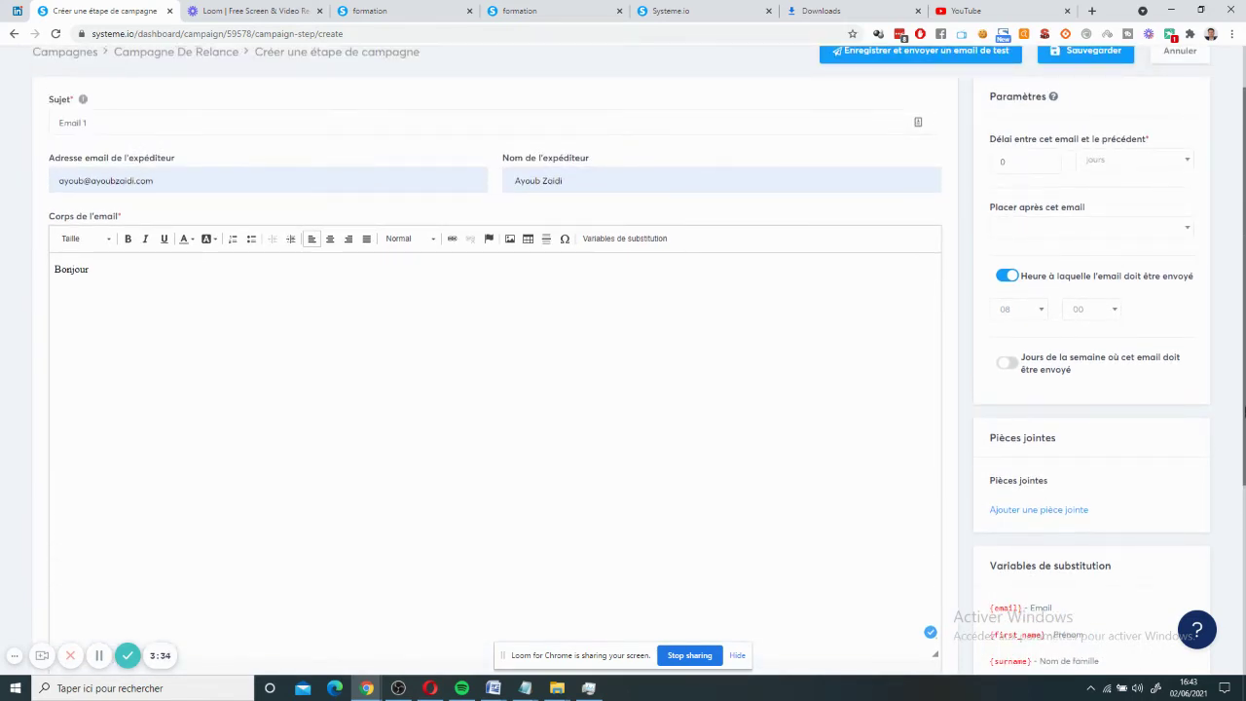
pyautogui.scroll(1, 622, 360)
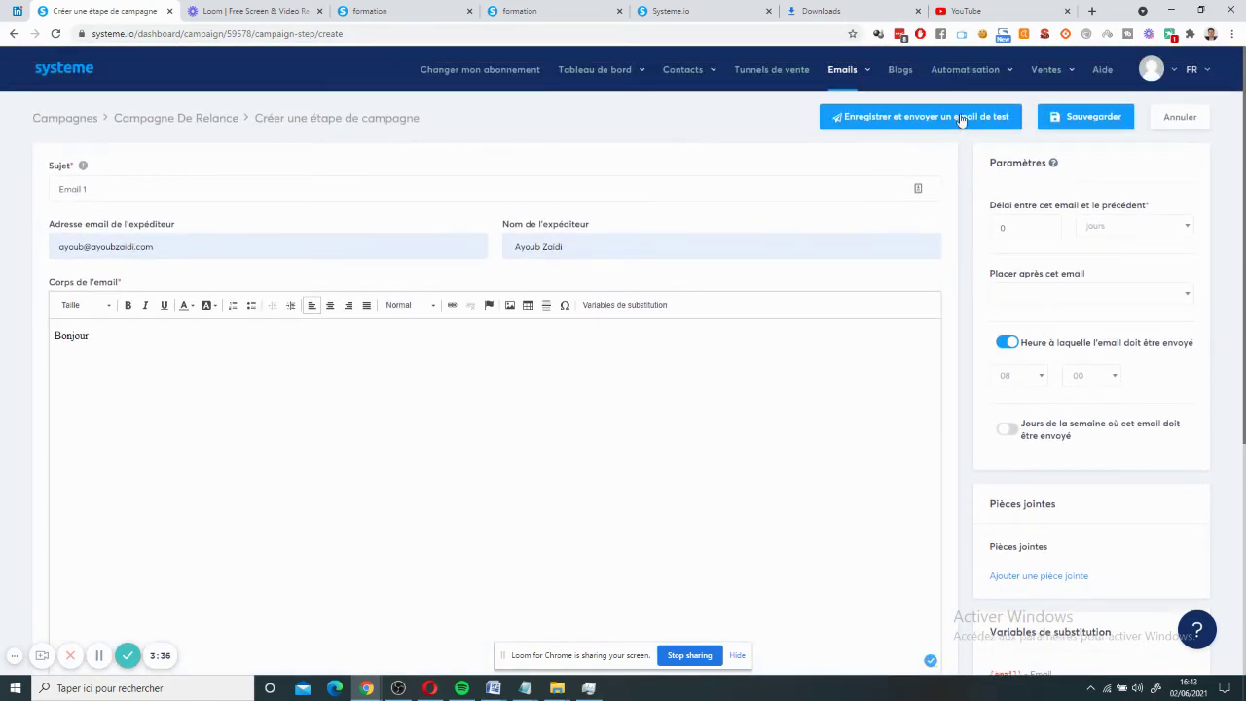
# - Save Email 1 and start a new campaign step with subject 'Email 2'
pyautogui.click(1060, 133)
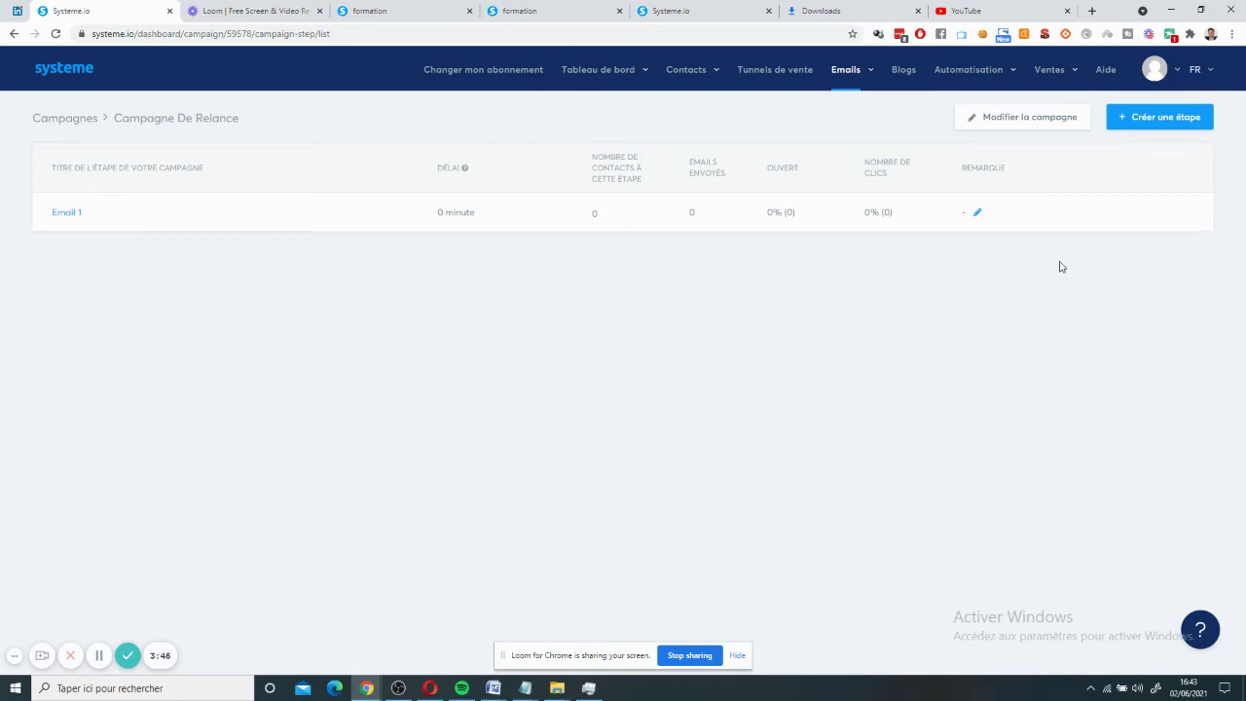
pyautogui.click(1163, 118)
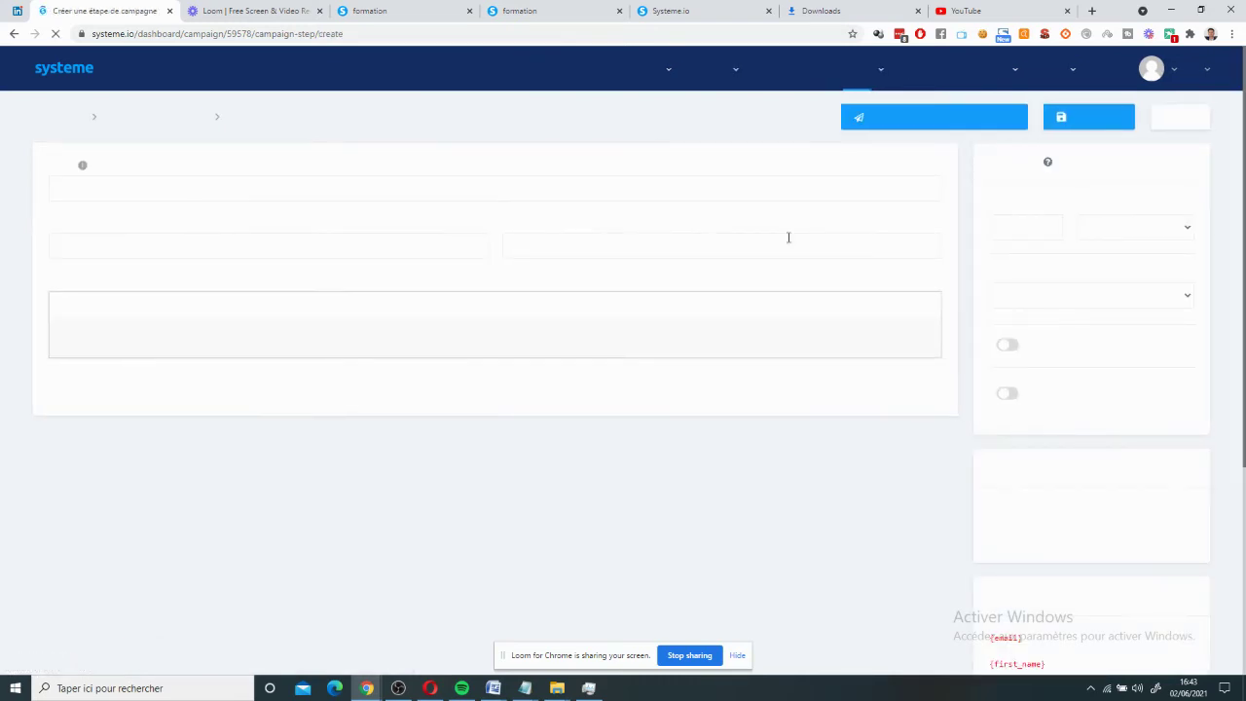
pyautogui.doubleClick(166, 249)
pyautogui.click(147, 189)
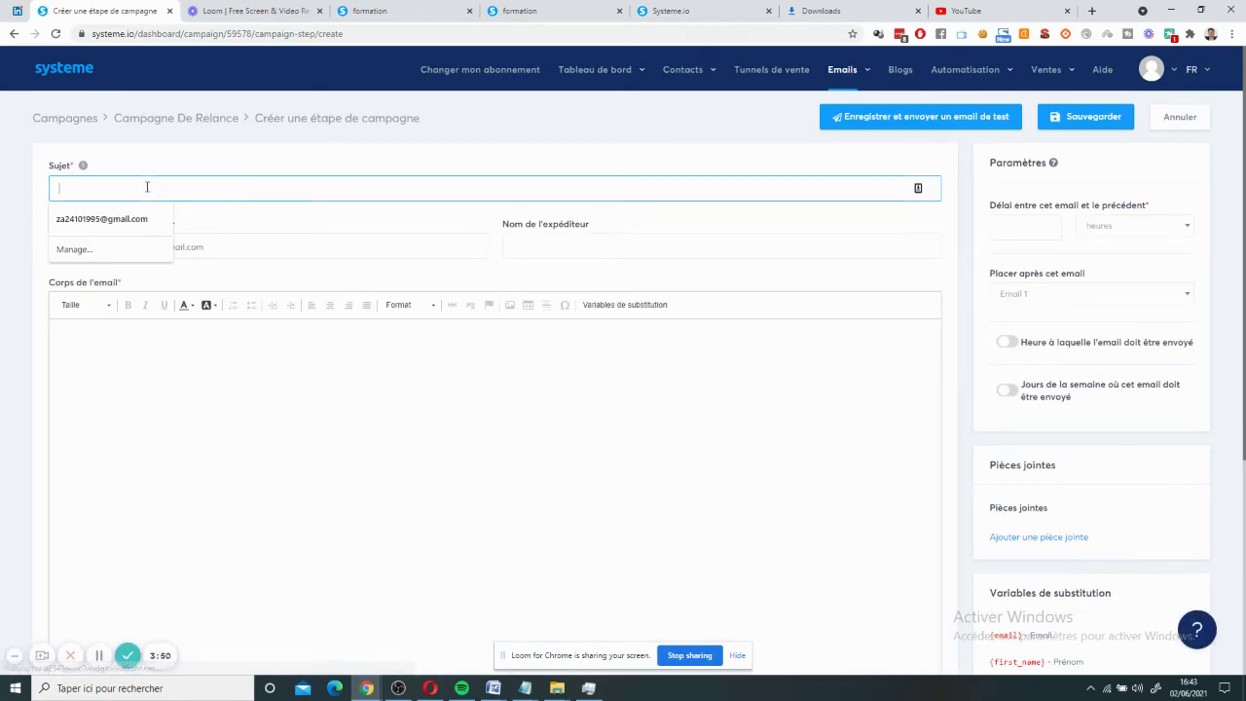
pyautogui.write('Email 2')
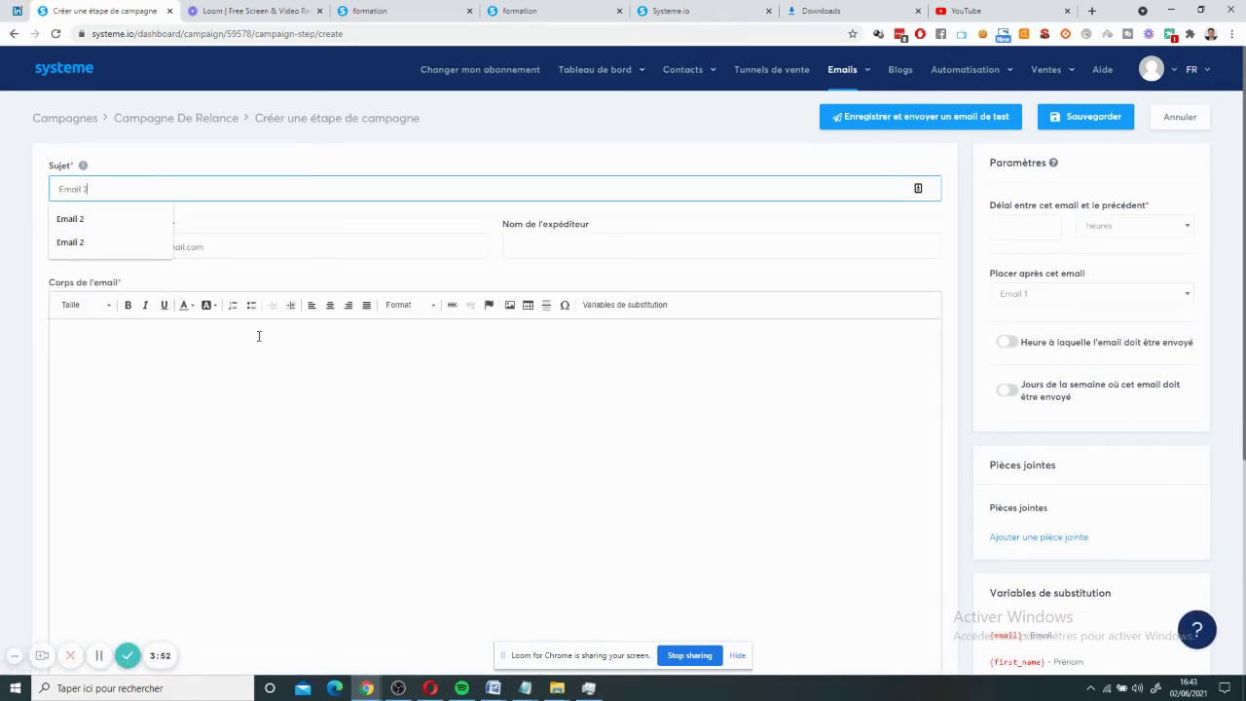
# - Fill in the sender address and name from suggestions and write the body 'Bonjour'
pyautogui.tripleClick(166, 246)
pyautogui.click(117, 300)
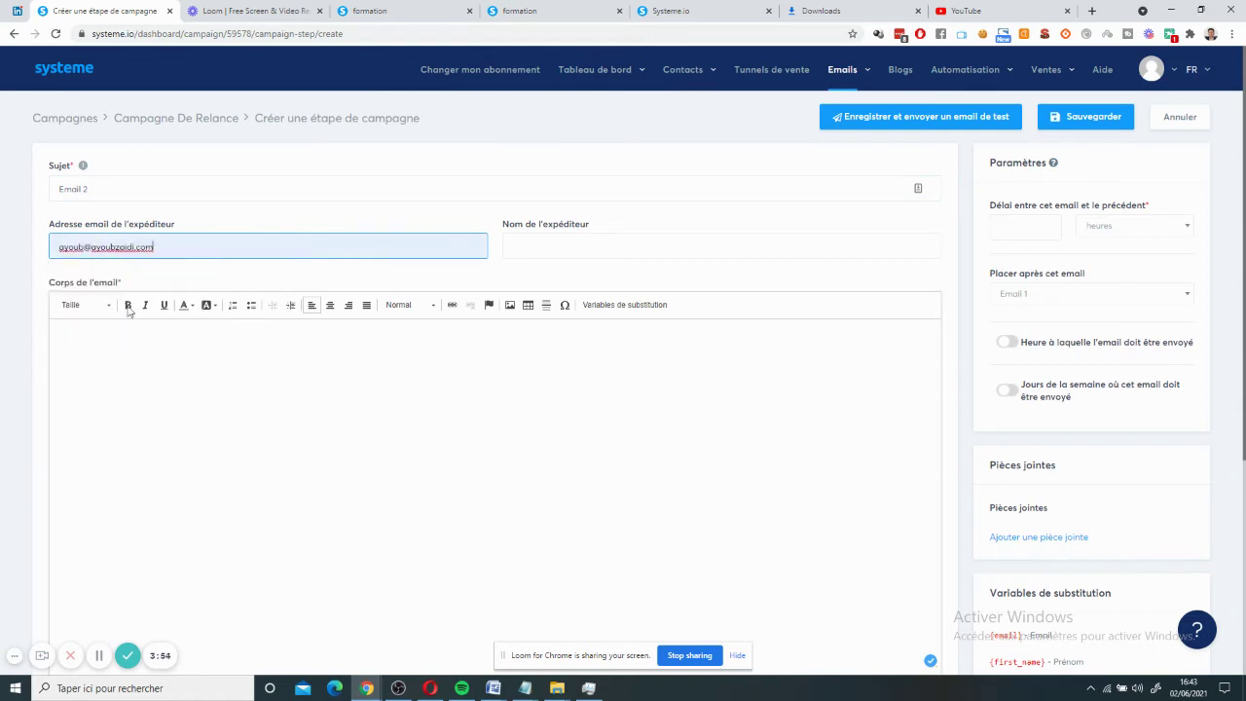
pyautogui.click(514, 245)
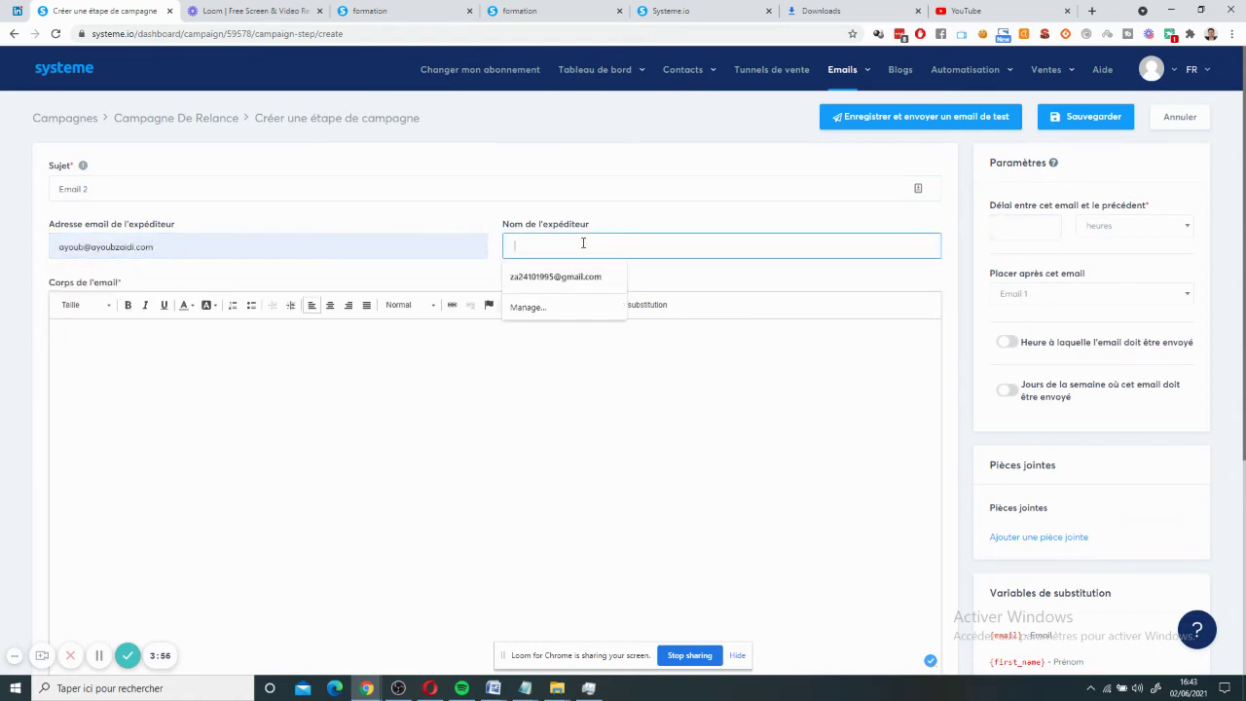
pyautogui.write('a')
pyautogui.press('Down')
pyautogui.press('Return')
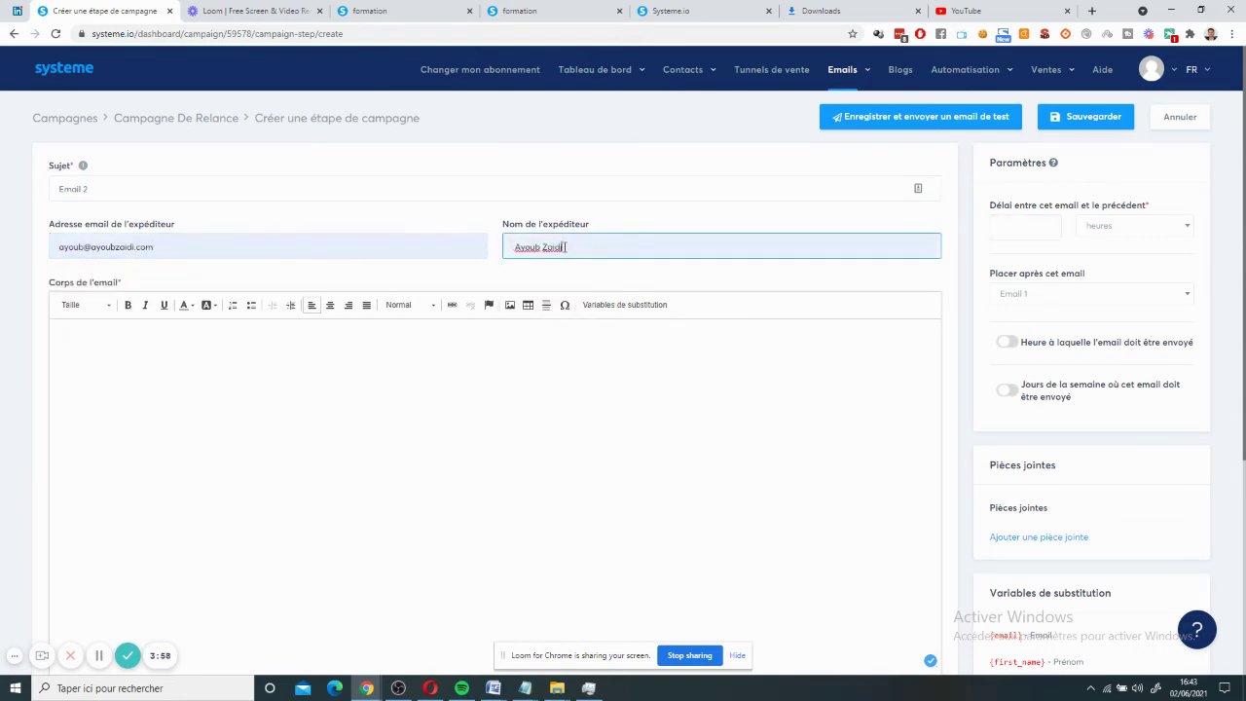
pyautogui.click(532, 349)
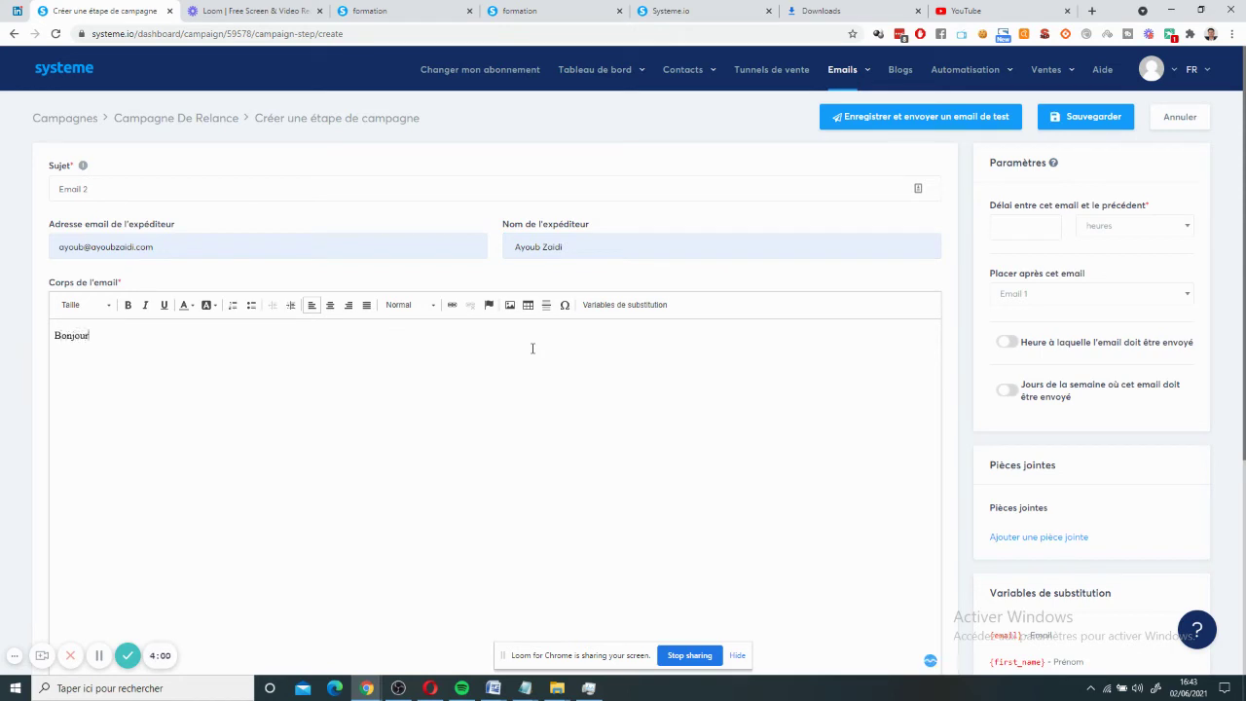
# - Set a 1-day delay placed after Email 1 and save Email 2
pyautogui.click(1028, 230)
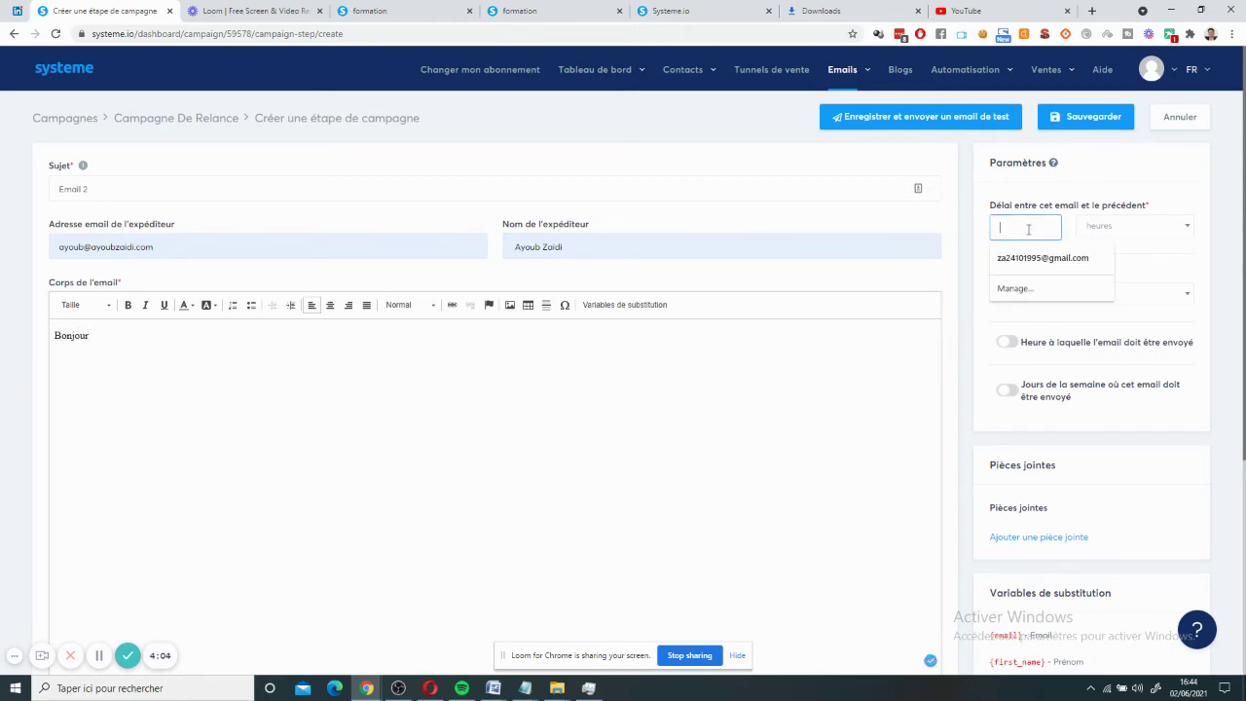
pyautogui.write('1')
pyautogui.click(1090, 231)
pyautogui.click(1098, 255)
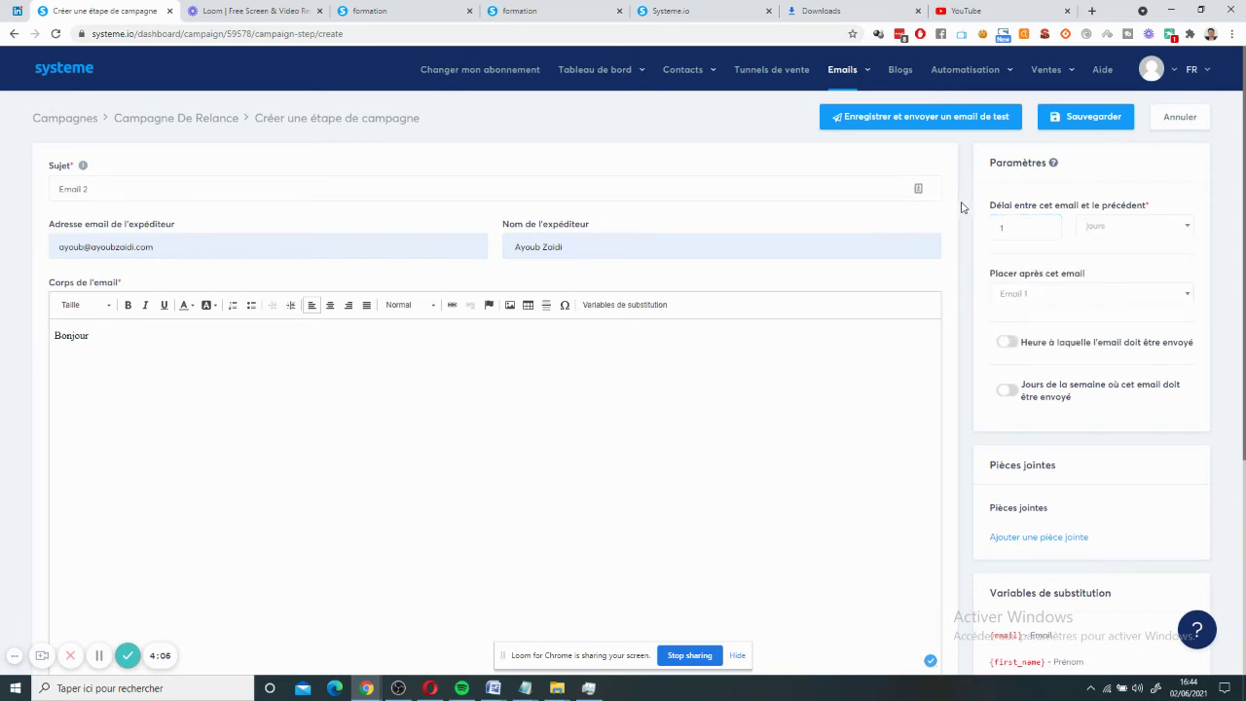
pyautogui.click(1036, 297)
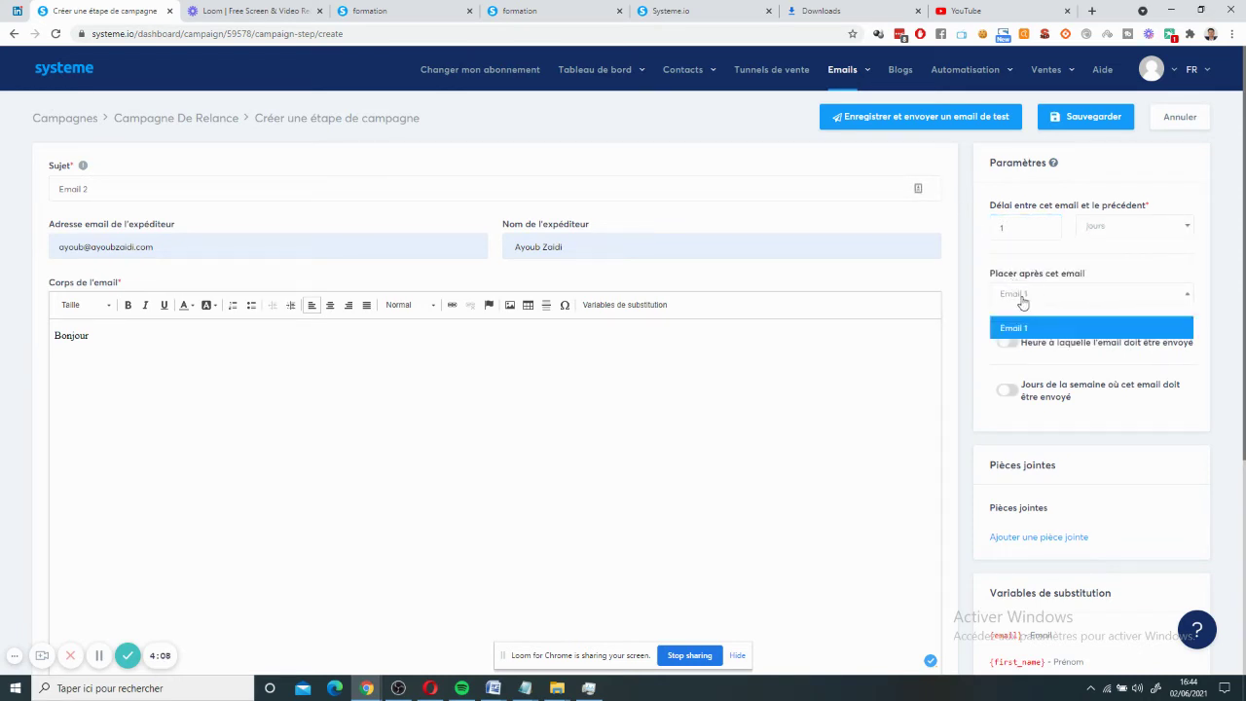
pyautogui.click(1023, 300)
pyautogui.click(1030, 298)
pyautogui.click(1033, 302)
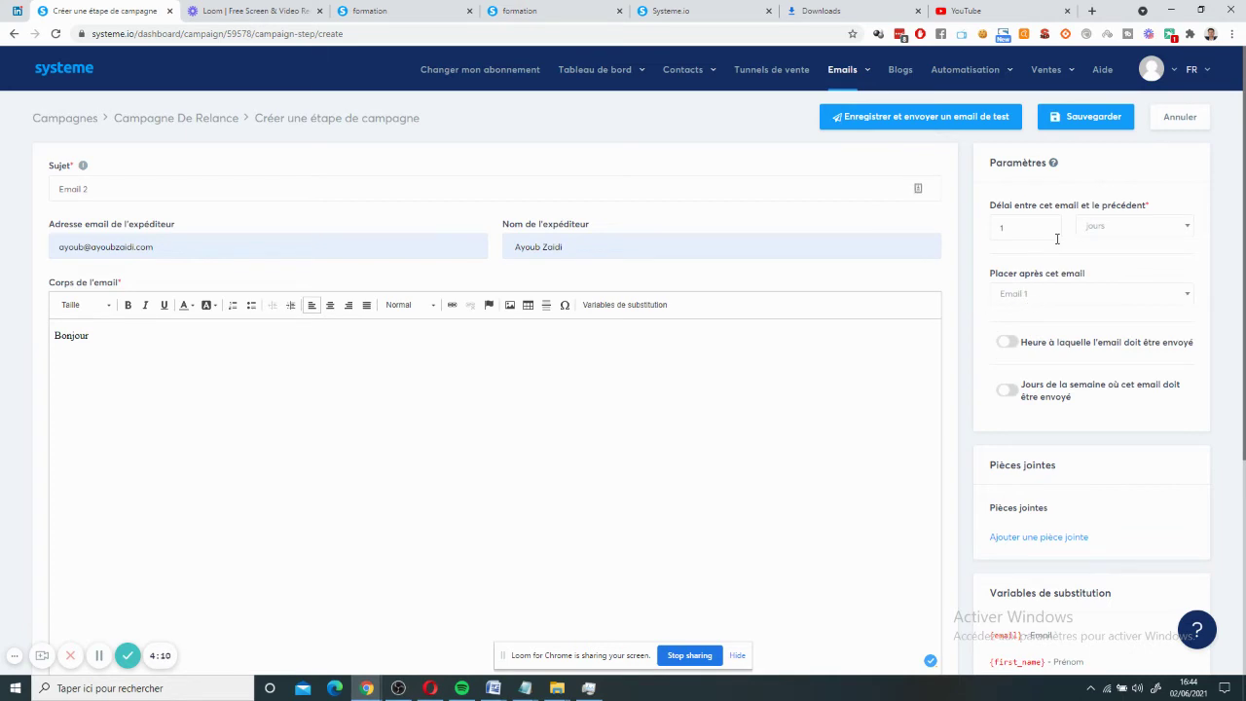
pyautogui.click(1008, 300)
pyautogui.click(1021, 312)
pyautogui.click(1083, 118)
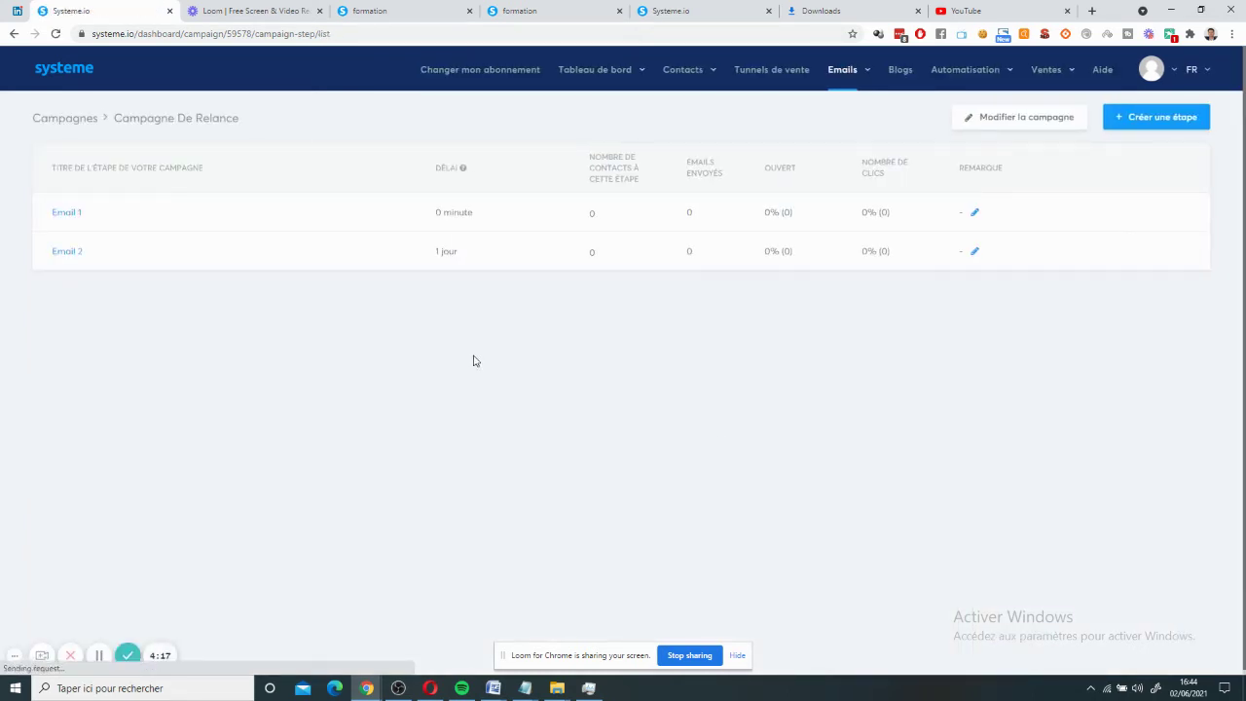
# - Duplicate the Email 2 step with Dupliquer and confirm the copy
pyautogui.moveTo(503, 261)
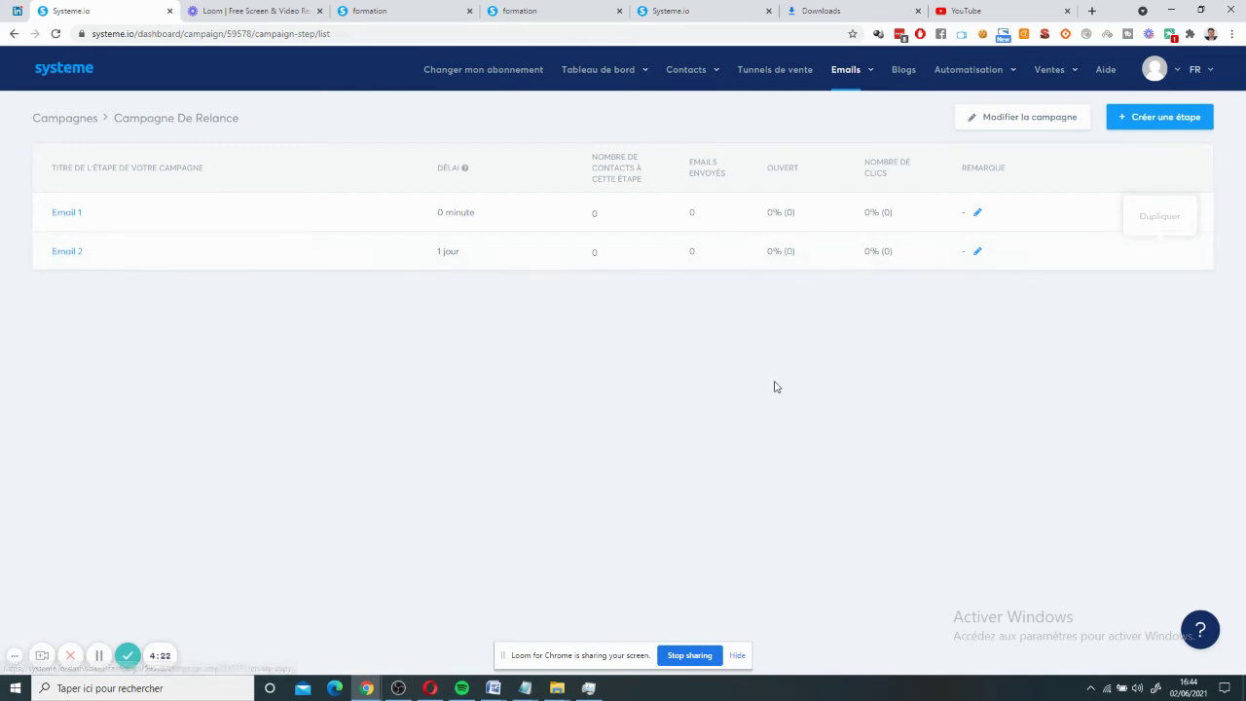
pyautogui.click(1158, 253)
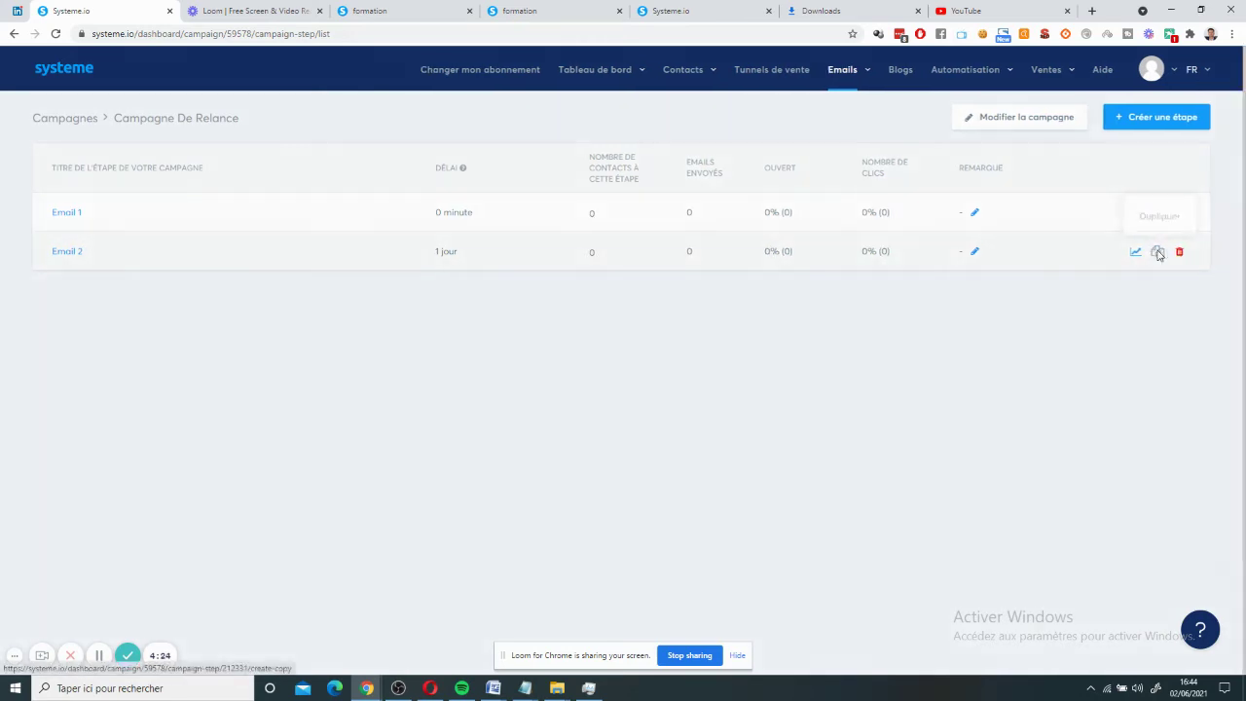
pyautogui.click(598, 403)
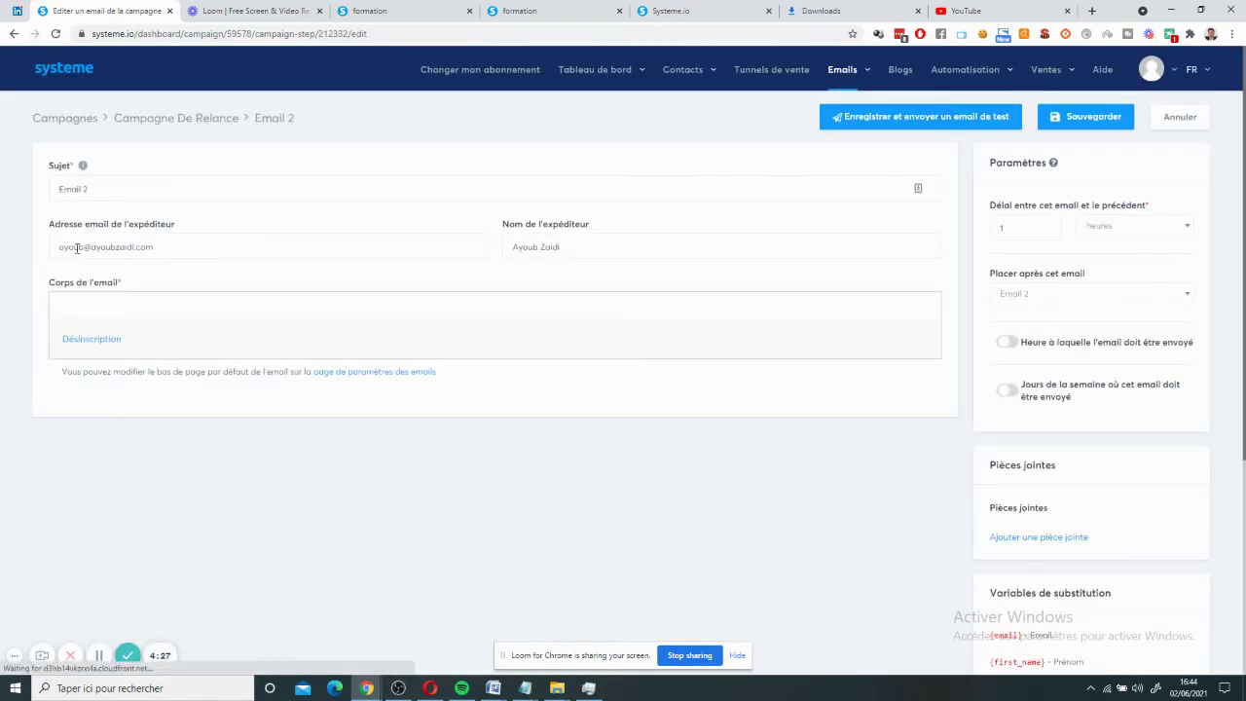
# - Change the copied step's subject to 'Email 3'
pyautogui.click(109, 190)
pyautogui.press('BackSpace')
pyautogui.write('3')
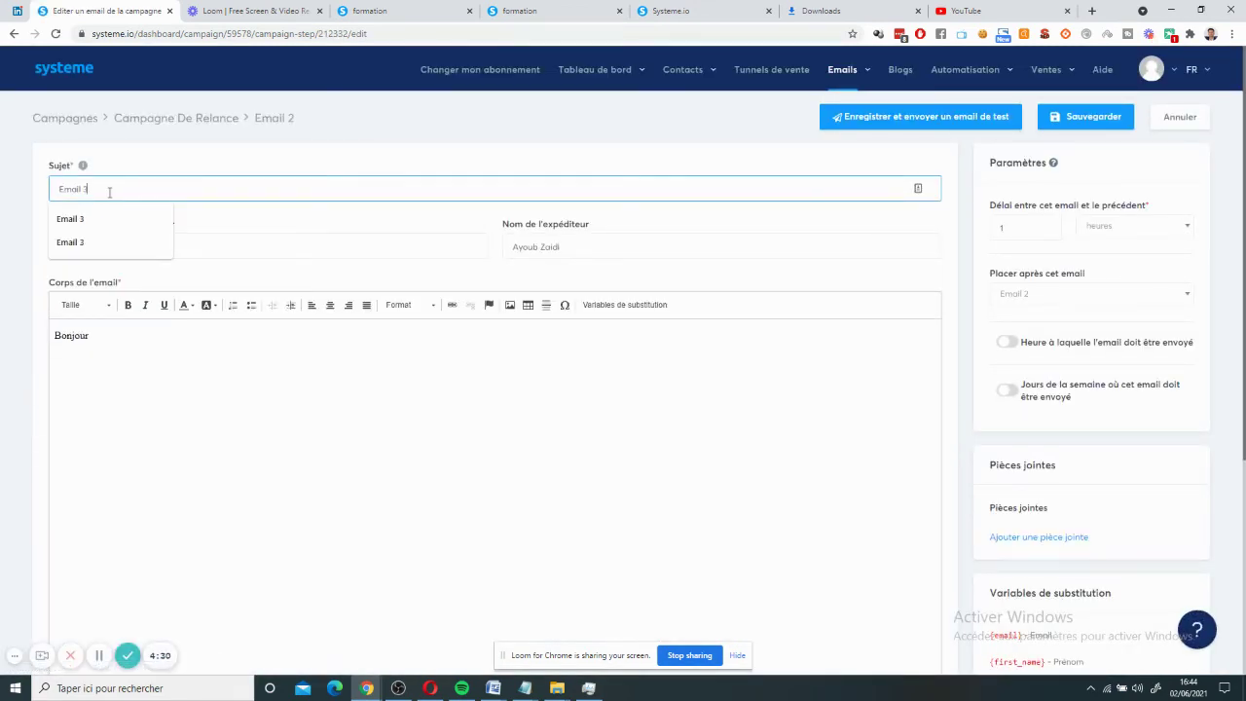
pyautogui.click(211, 406)
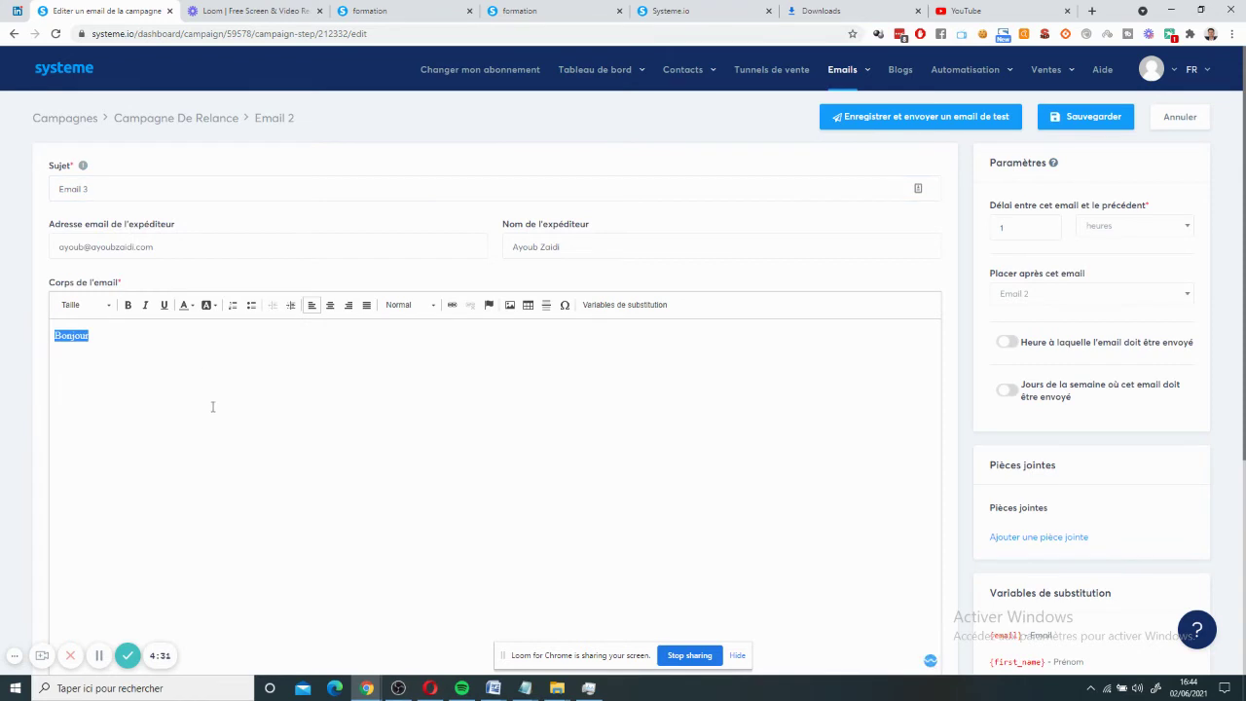
# - Set a 2-day delay placed after Email 2 and save Email 3
pyautogui.click(1081, 234)
pyautogui.click(1089, 237)
pyautogui.click(1107, 227)
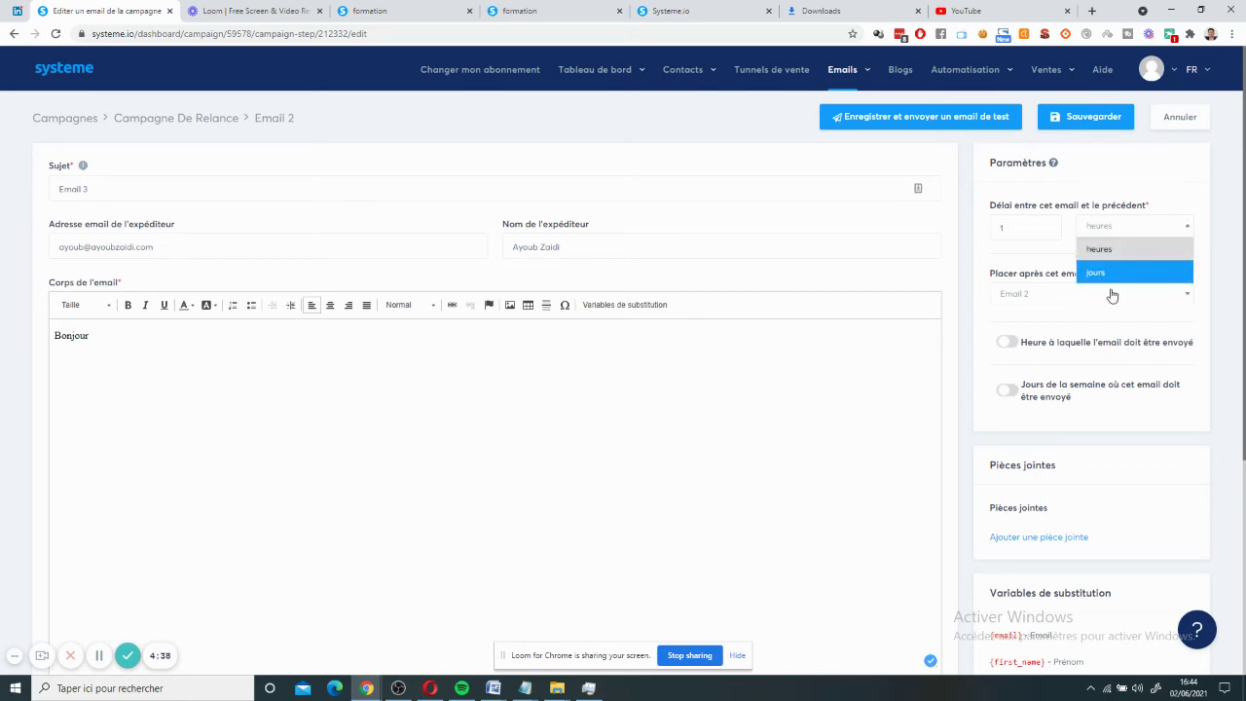
pyautogui.doubleClick(1046, 220)
pyautogui.write('2')
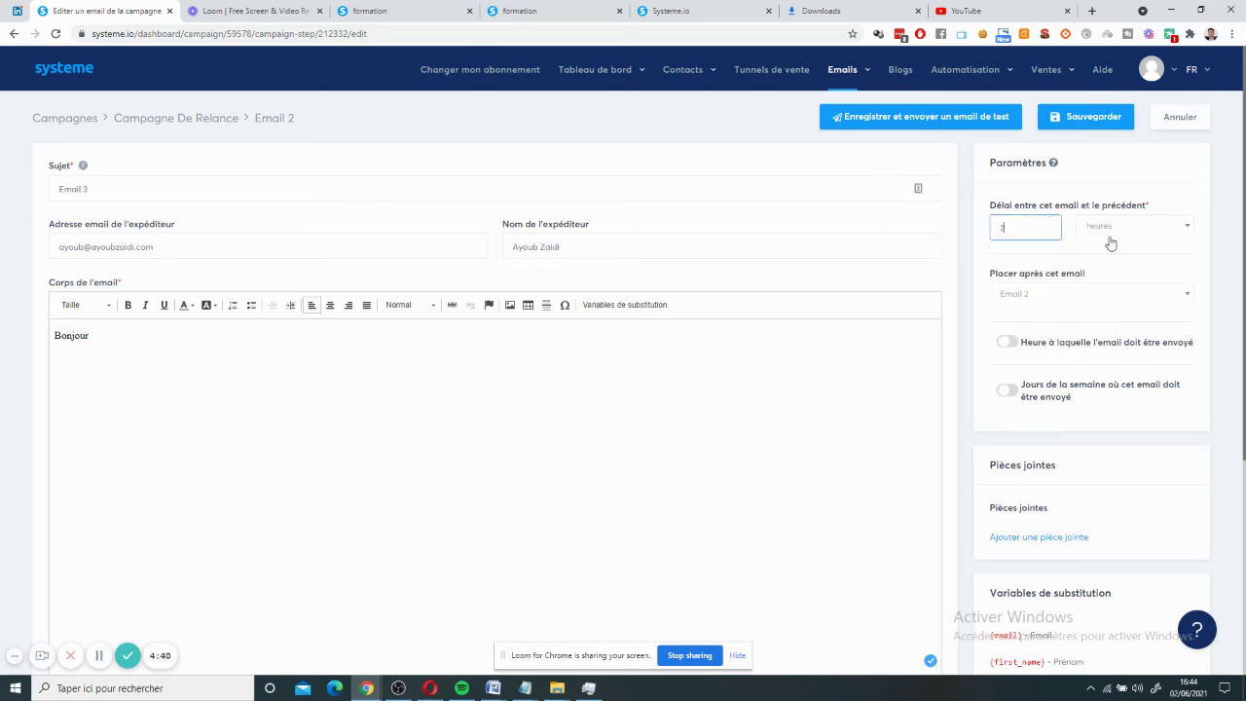
pyautogui.click(1110, 234)
pyautogui.click(1120, 258)
pyautogui.click(1049, 308)
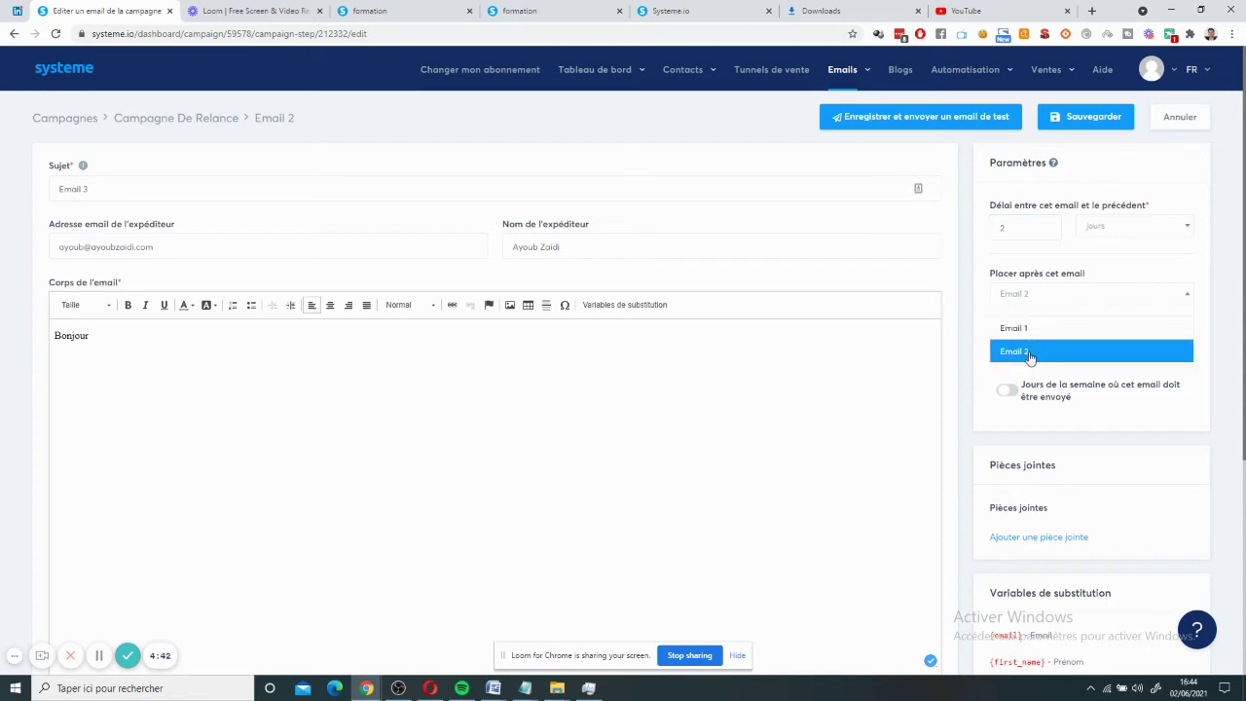
pyautogui.click(1030, 356)
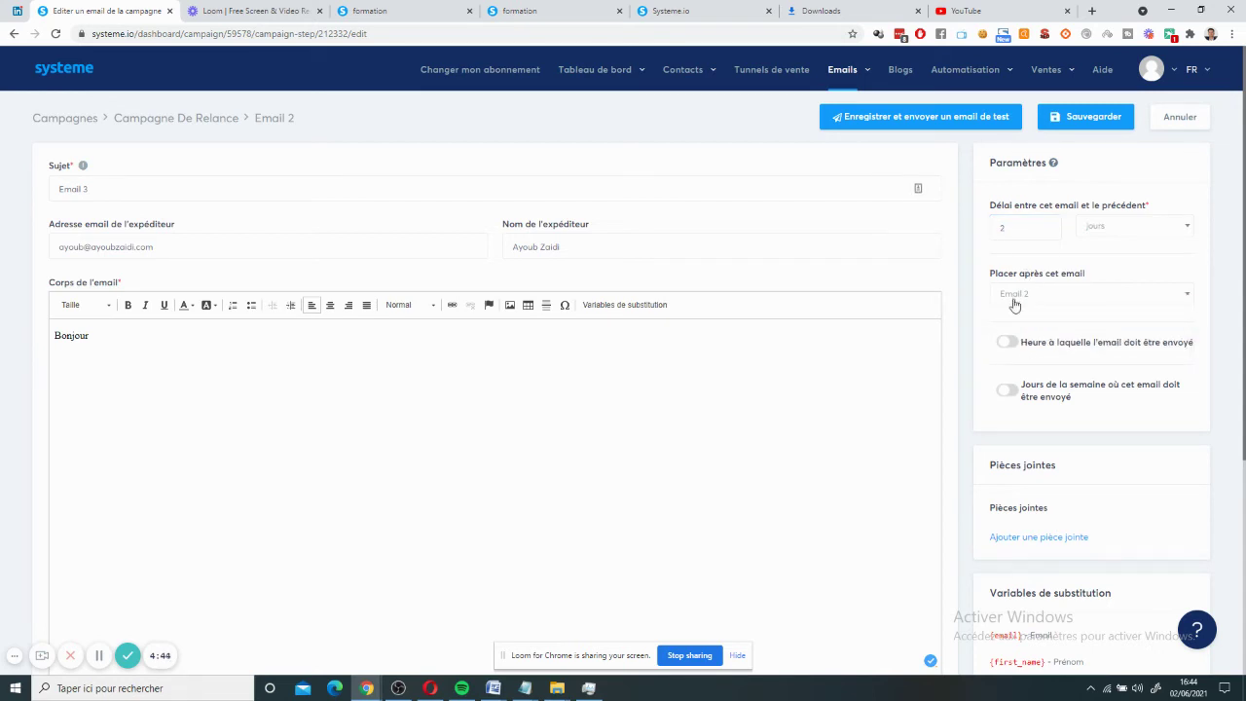
pyautogui.click(1080, 124)
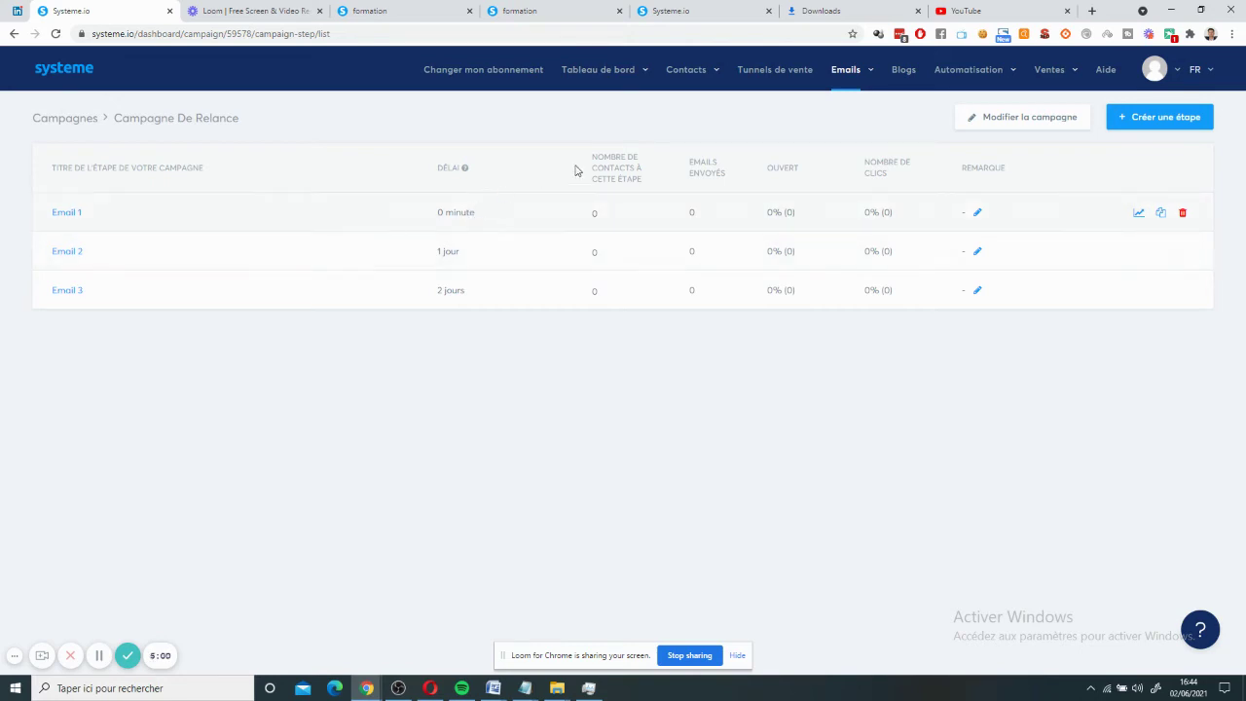
# - Open the Formation funnel from Tunnels de vente and select its Page de capture step
pyautogui.click(787, 71)
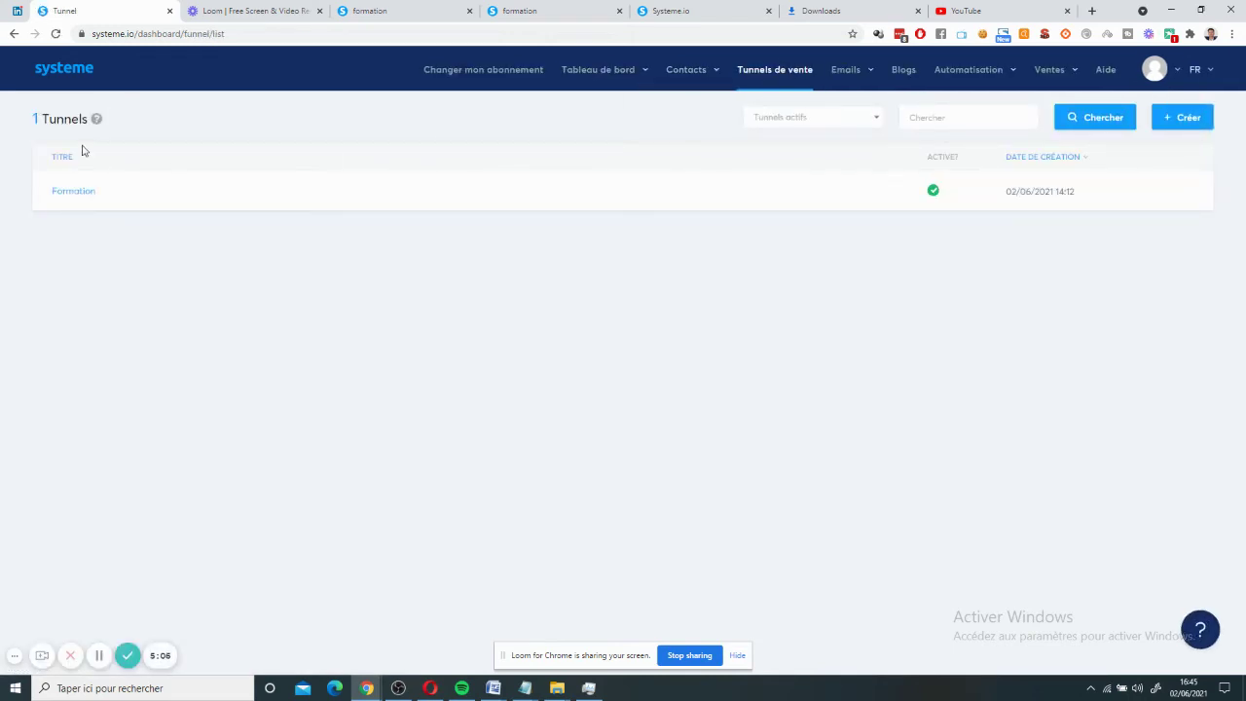
pyautogui.click(60, 191)
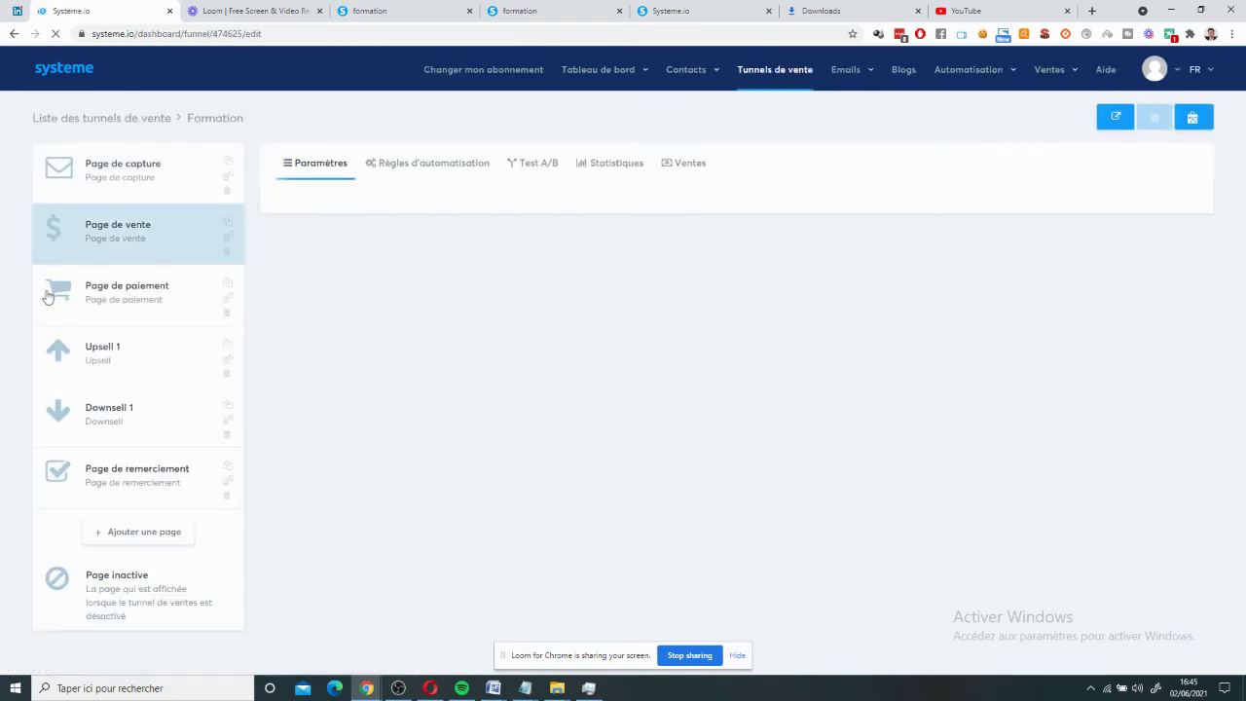
pyautogui.click(114, 189)
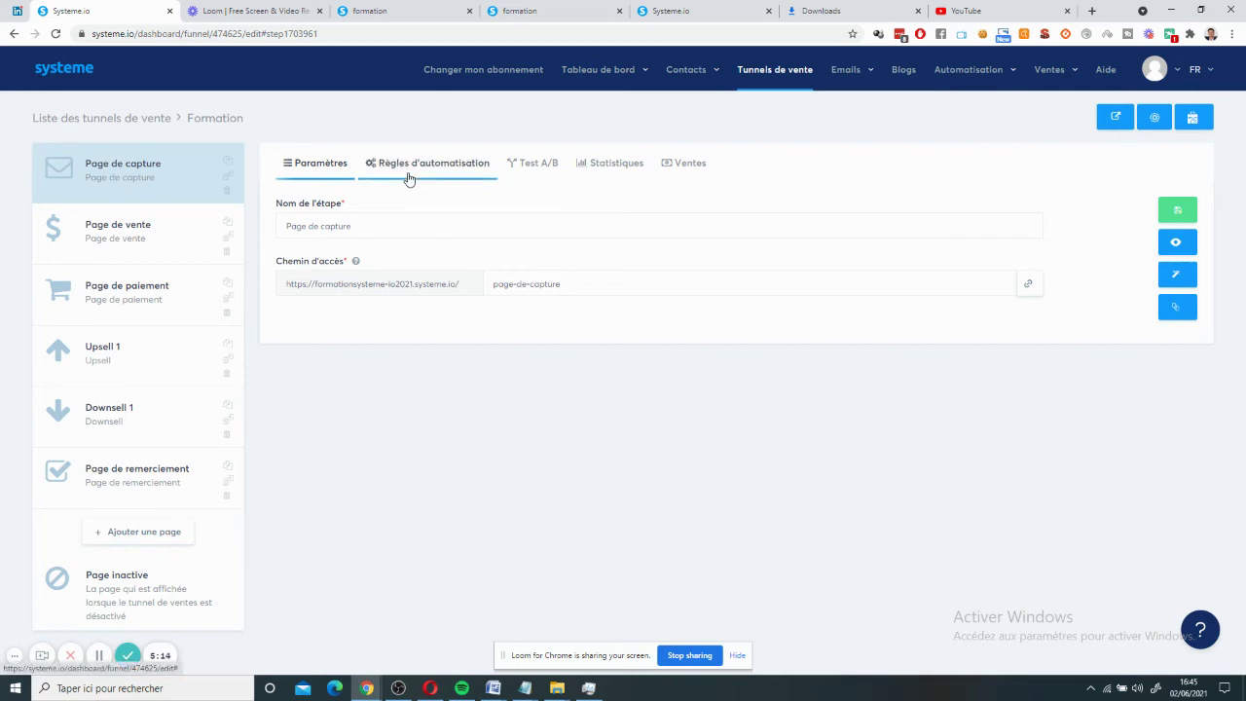
# - Add a 'S'abonner à la campagne' action for Campagne De Relance to the opt-in rule and save it
pyautogui.click(407, 173)
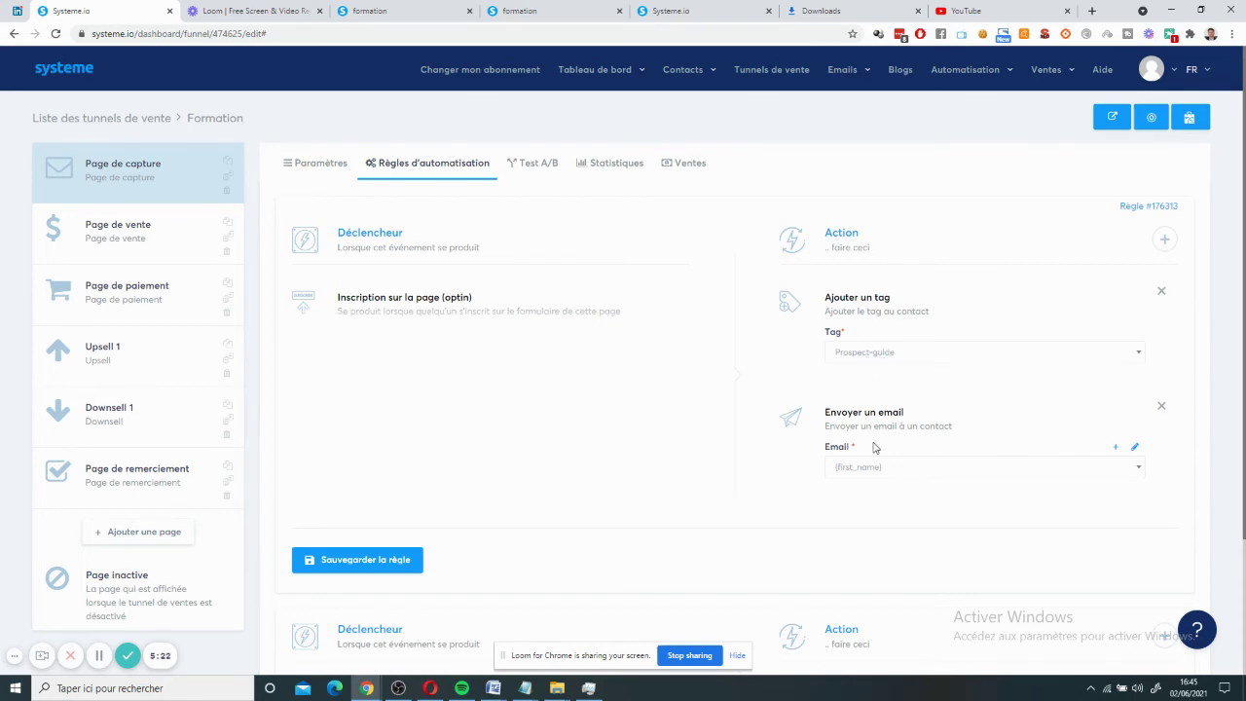
pyautogui.click(1164, 238)
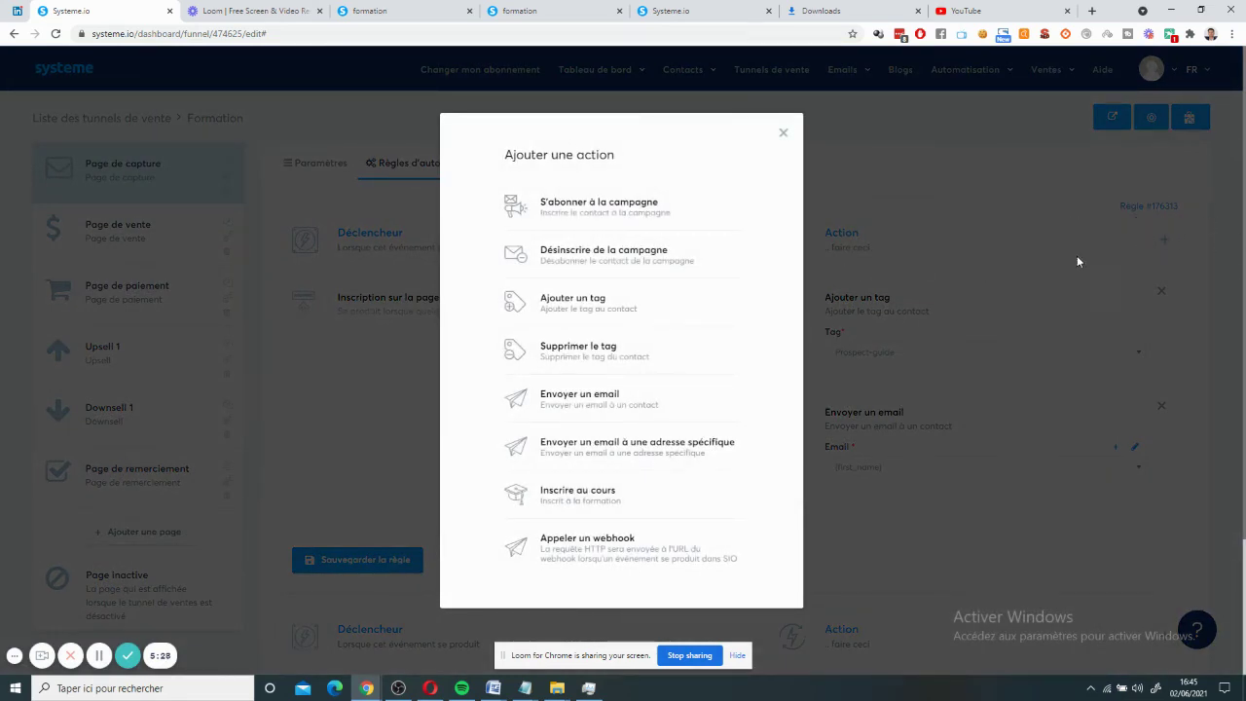
pyautogui.click(646, 206)
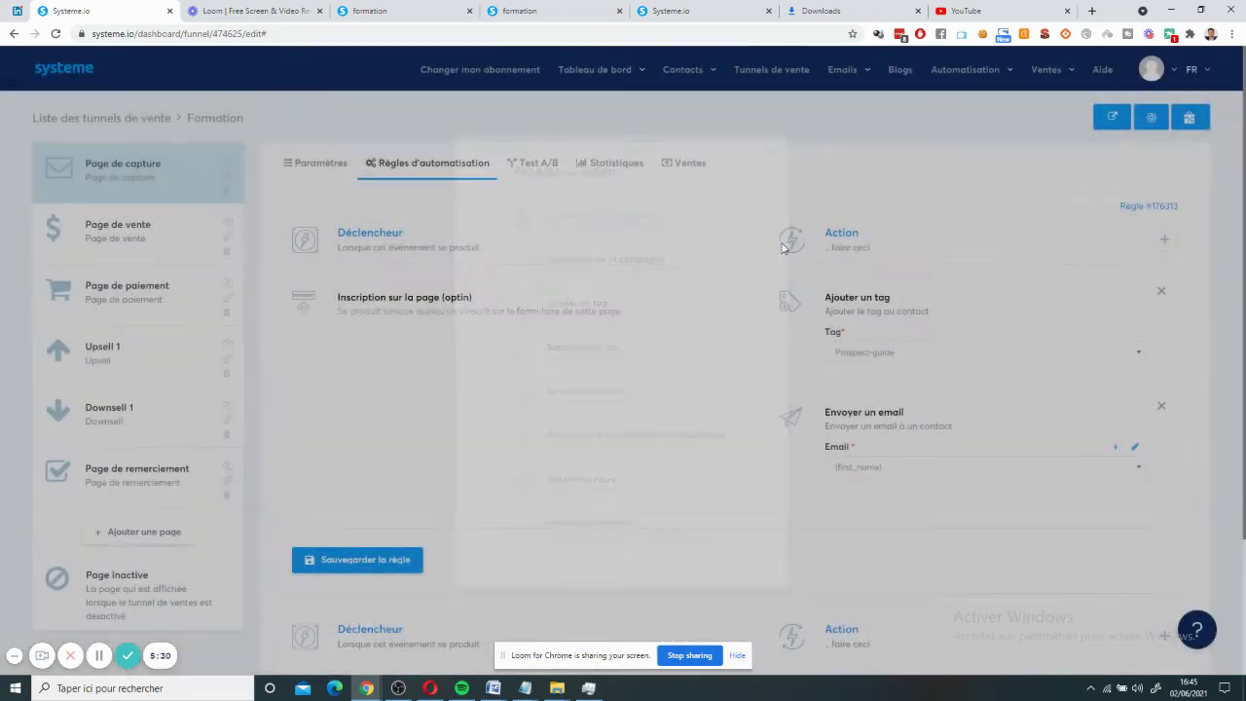
pyautogui.click(912, 362)
pyautogui.click(886, 398)
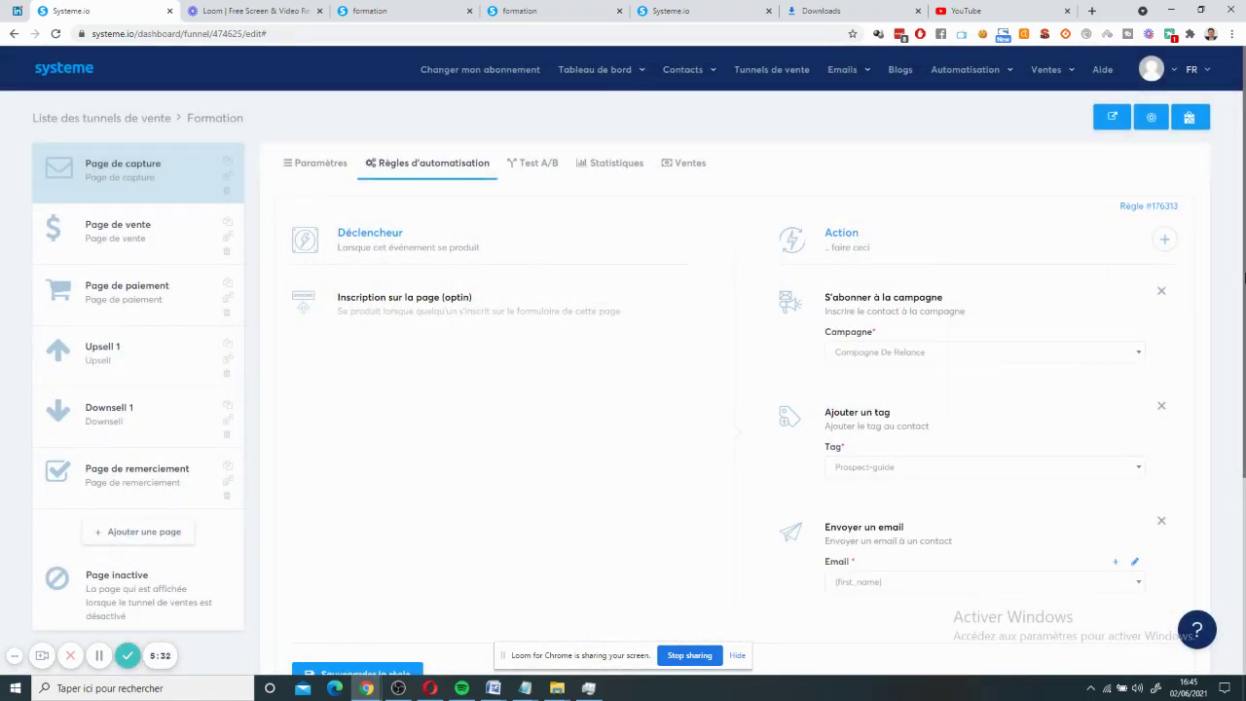
pyautogui.scroll(-1, 1245, 314)
pyautogui.click(412, 617)
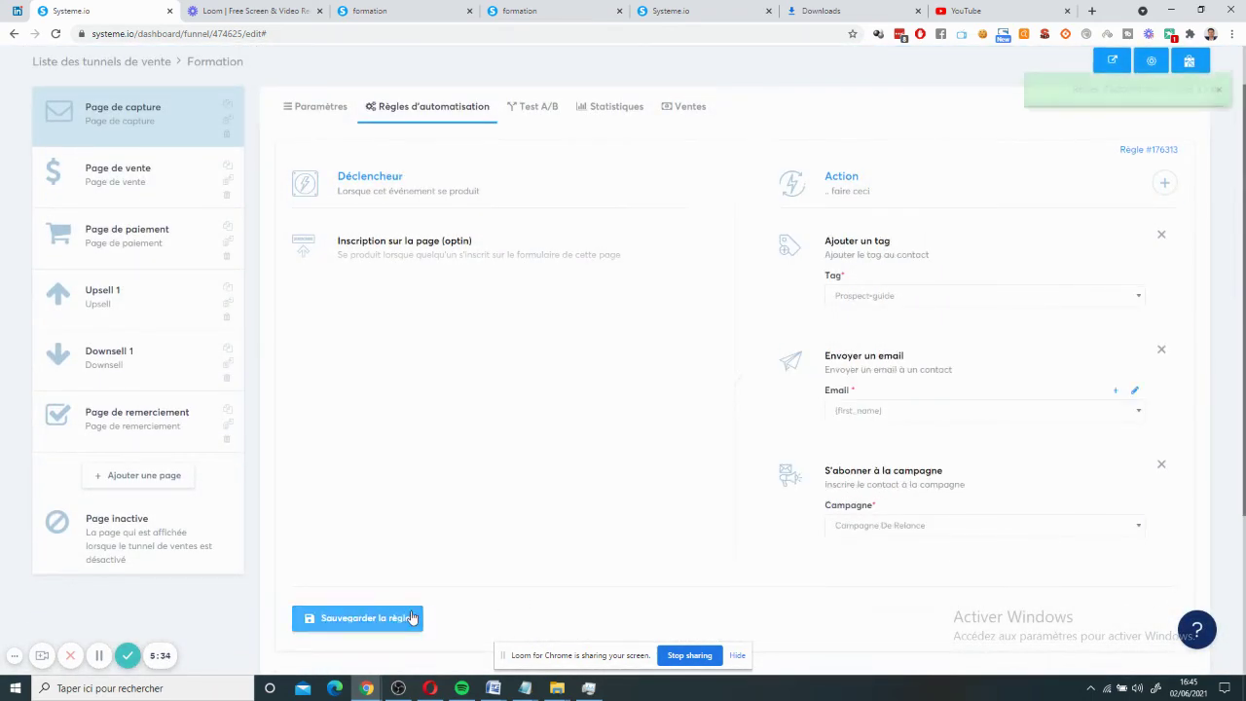
# - Open Page de paiement's automation rules and try adding an unsubscribe-from-campaign action
pyautogui.click(89, 241)
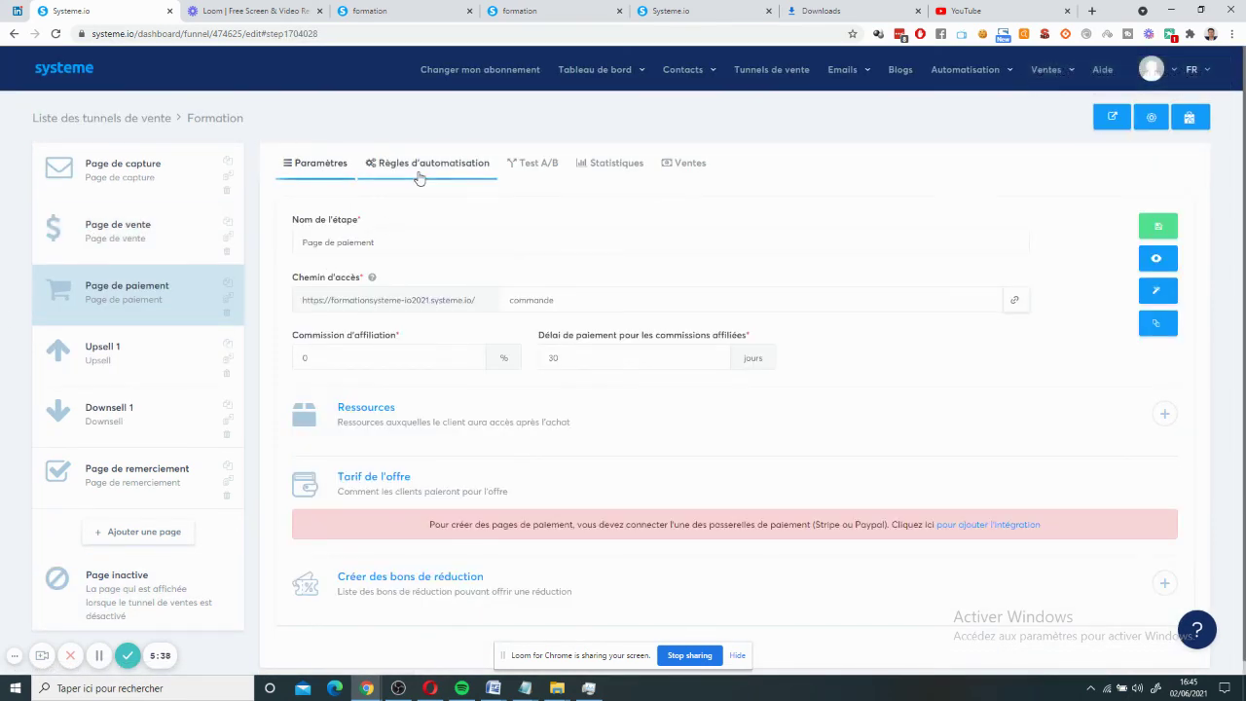
pyautogui.click(419, 173)
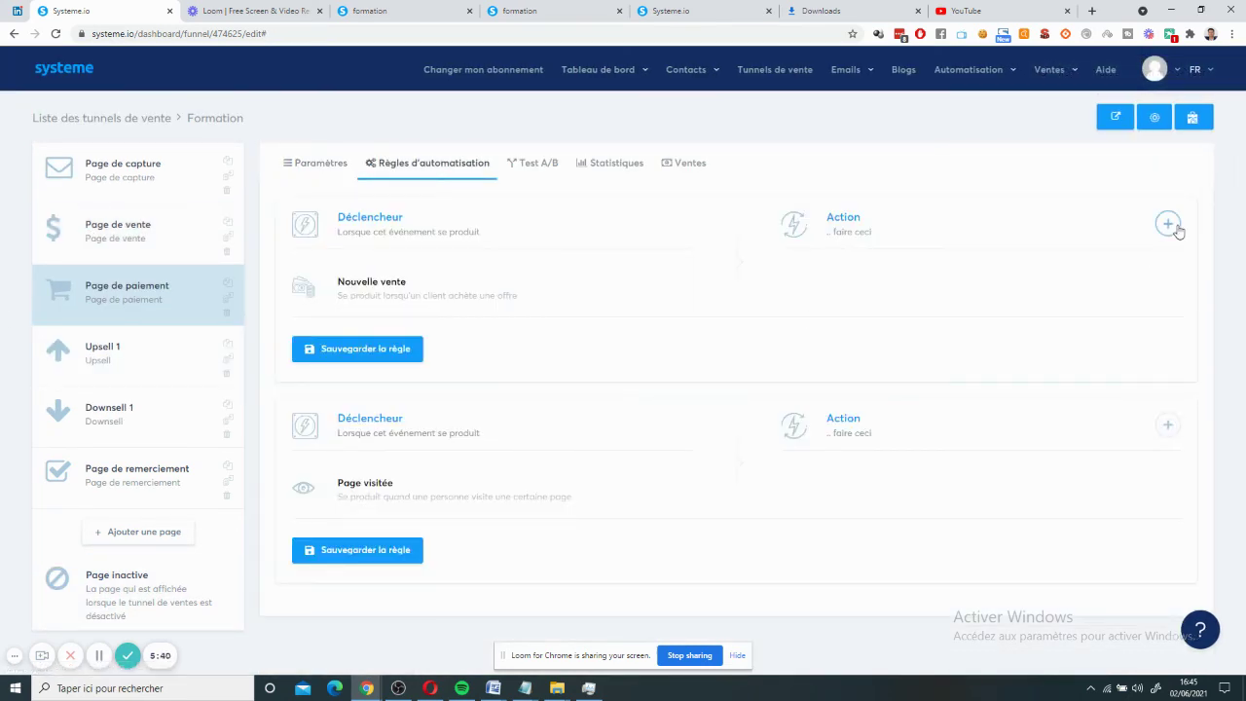
pyautogui.click(1167, 223)
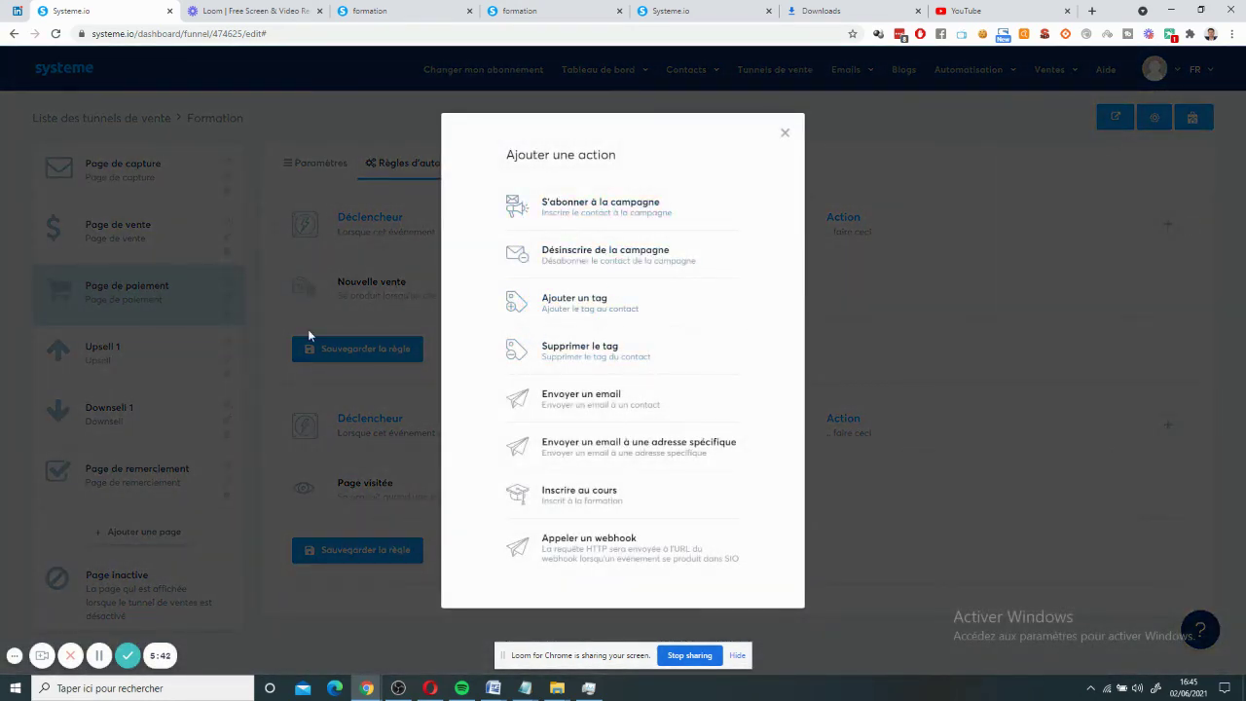
pyautogui.click(601, 259)
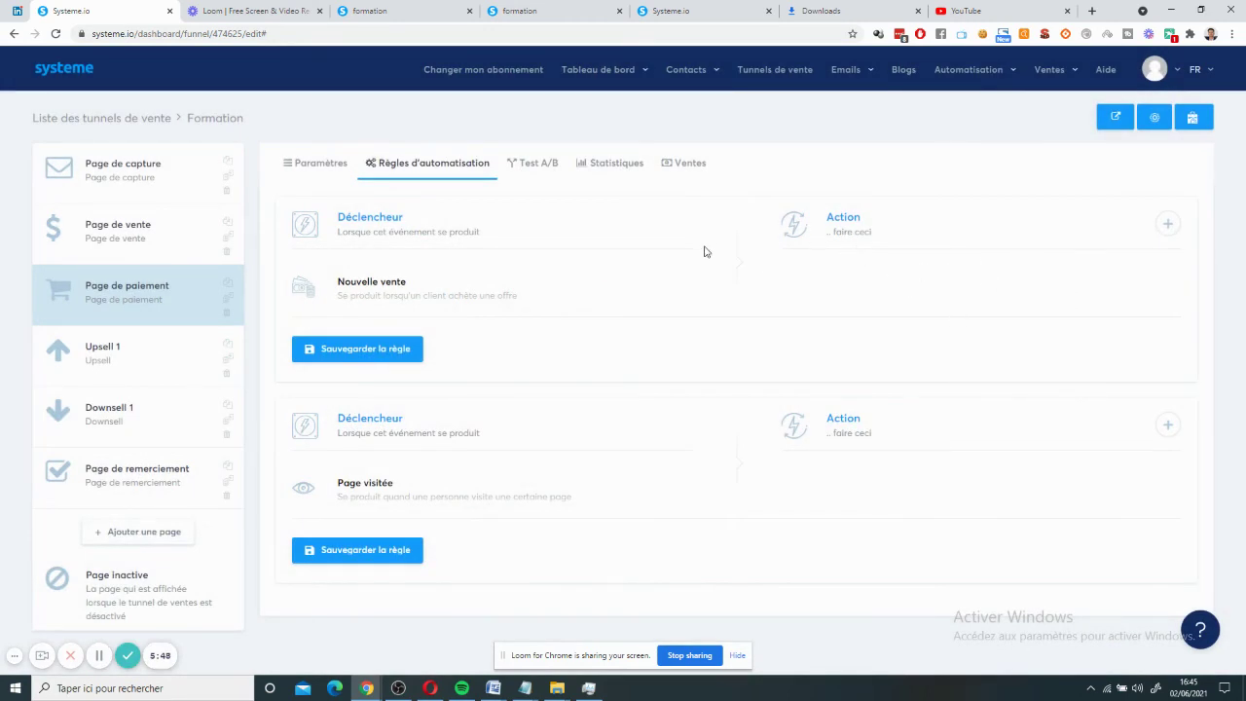
pyautogui.click(1168, 226)
pyautogui.click(640, 263)
# - Reload the editor, dismiss the payment step's action list unchanged, and reopen Page de capture
pyautogui.click(56, 33)
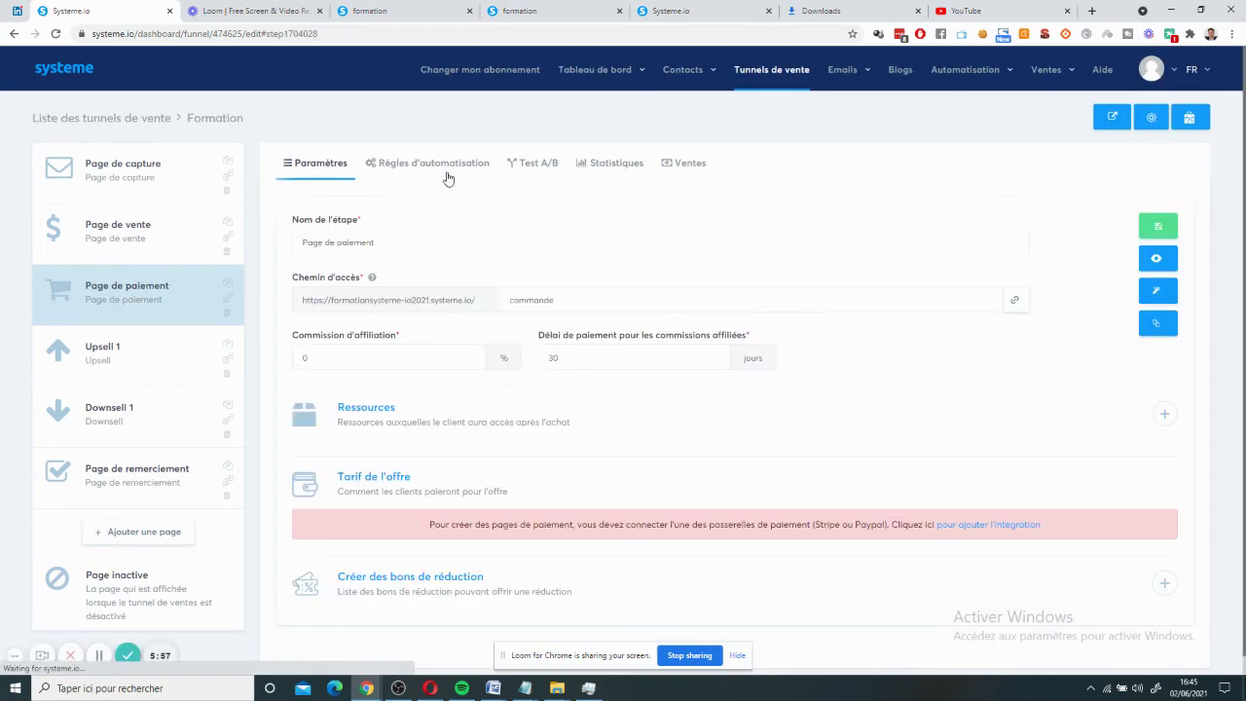
pyautogui.click(445, 164)
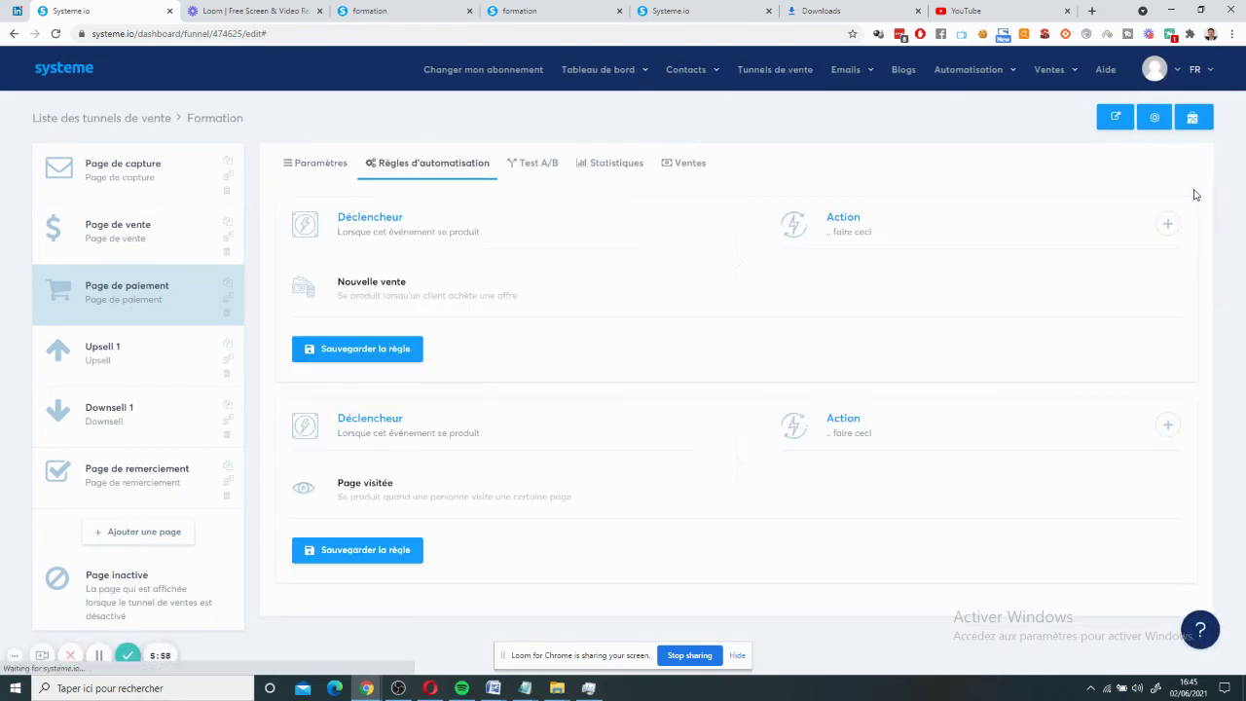
pyautogui.click(1169, 225)
pyautogui.click(682, 250)
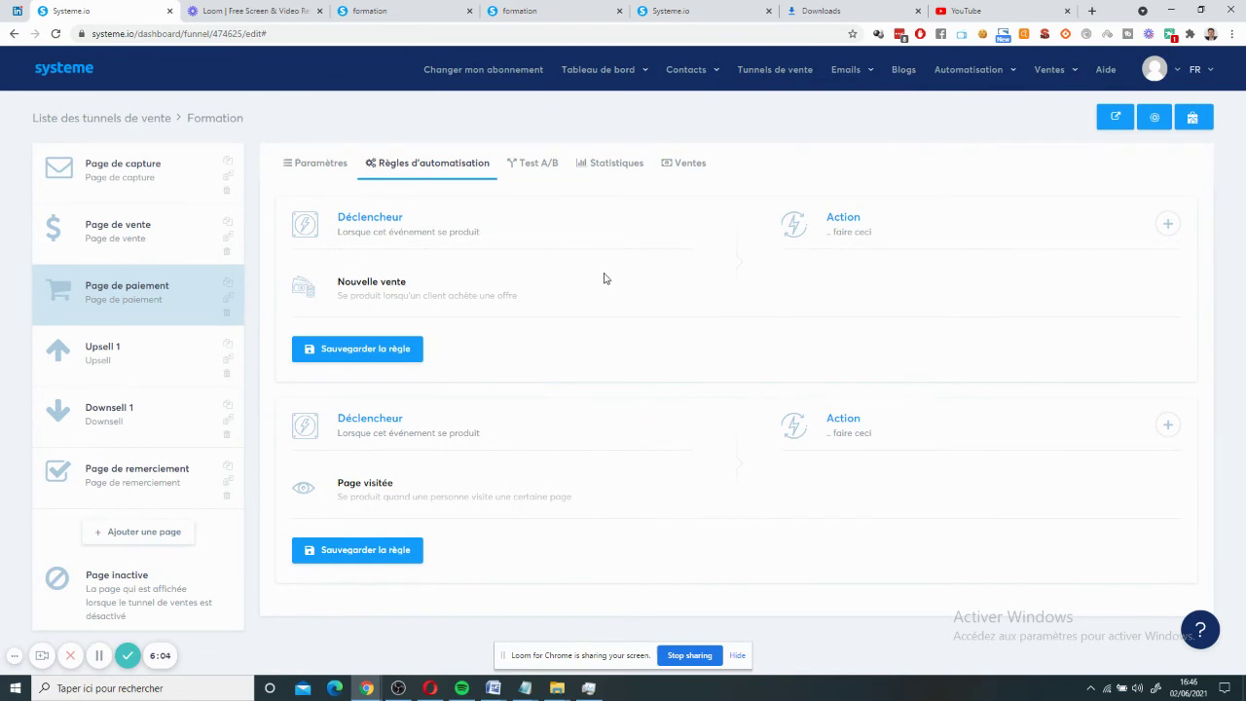
pyautogui.click(95, 302)
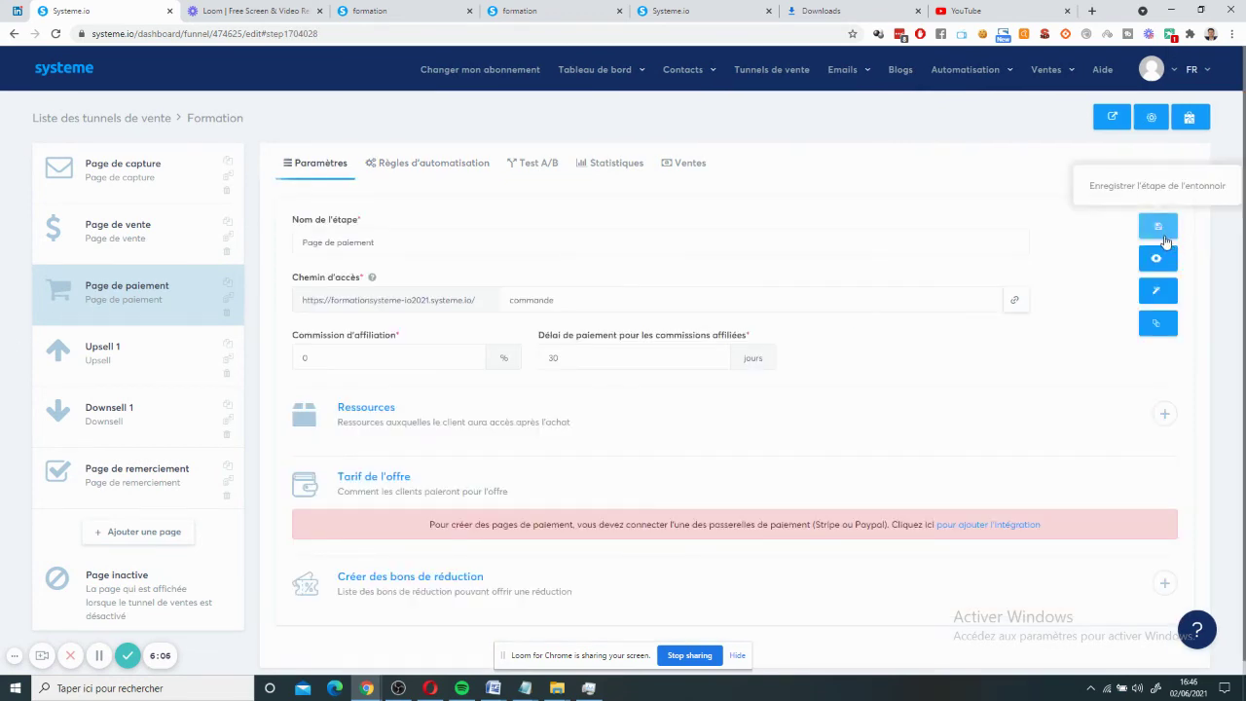
pyautogui.click(445, 164)
pyautogui.click(1168, 223)
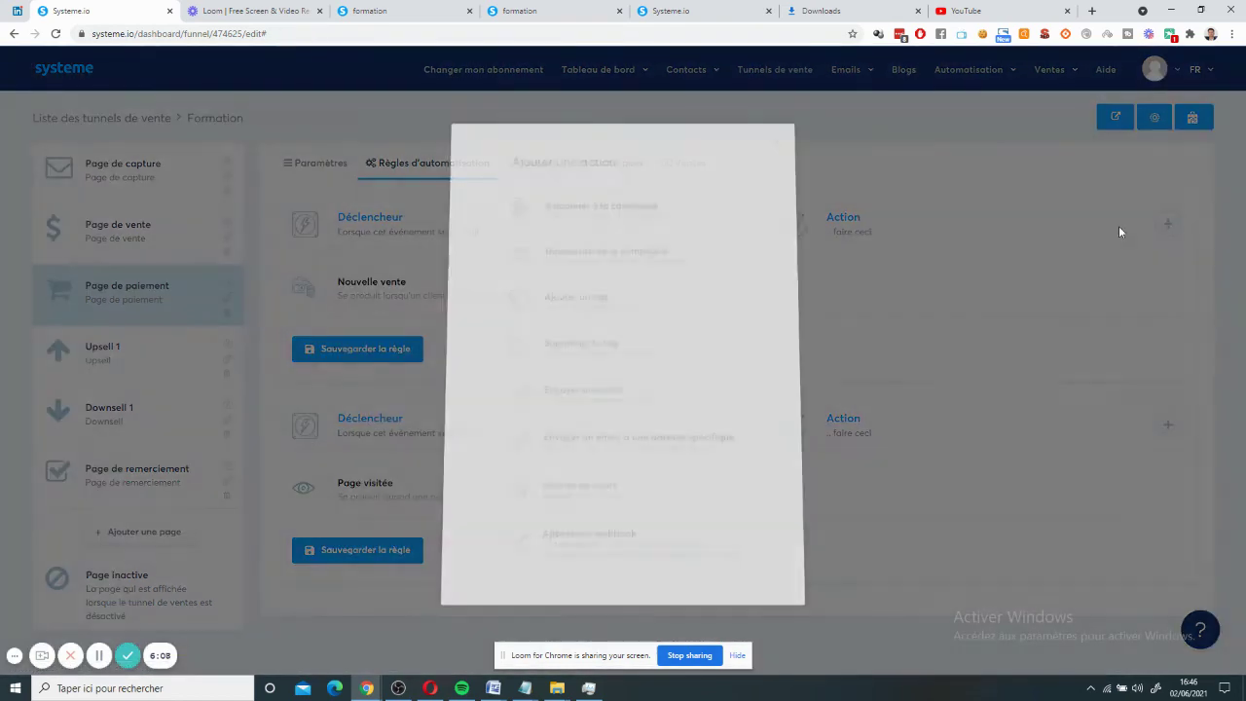
pyautogui.press('Escape')
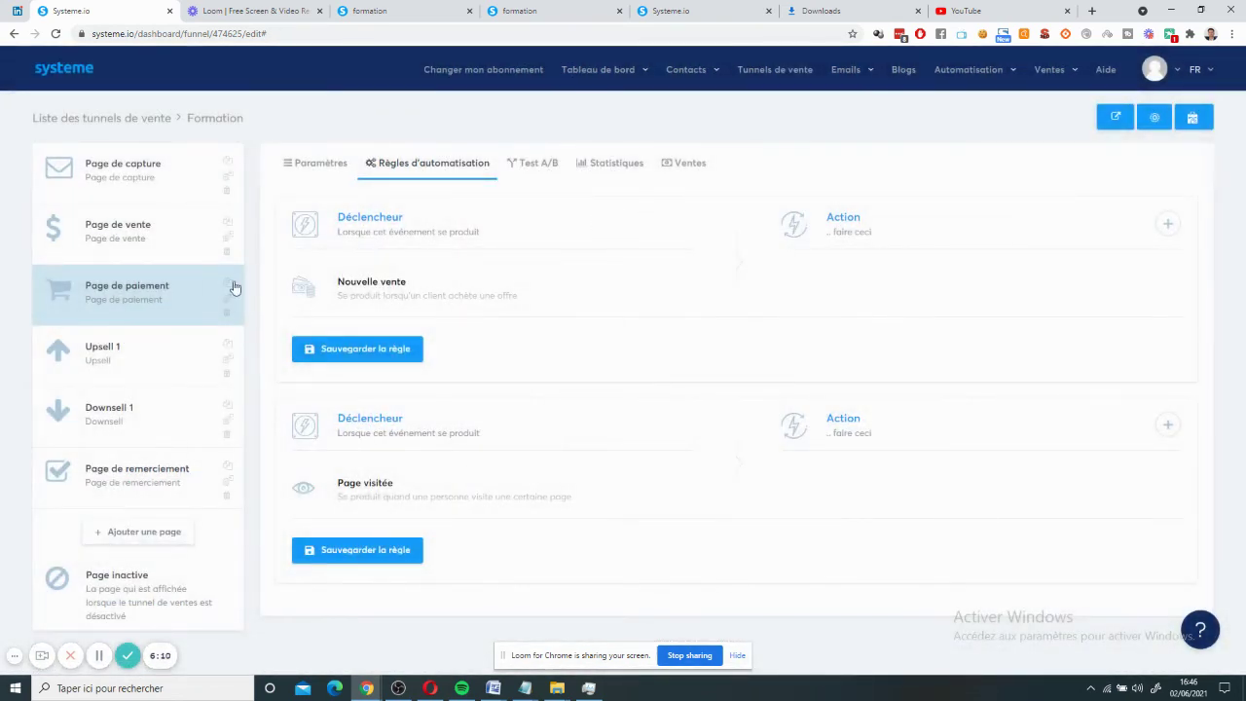
pyautogui.click(154, 165)
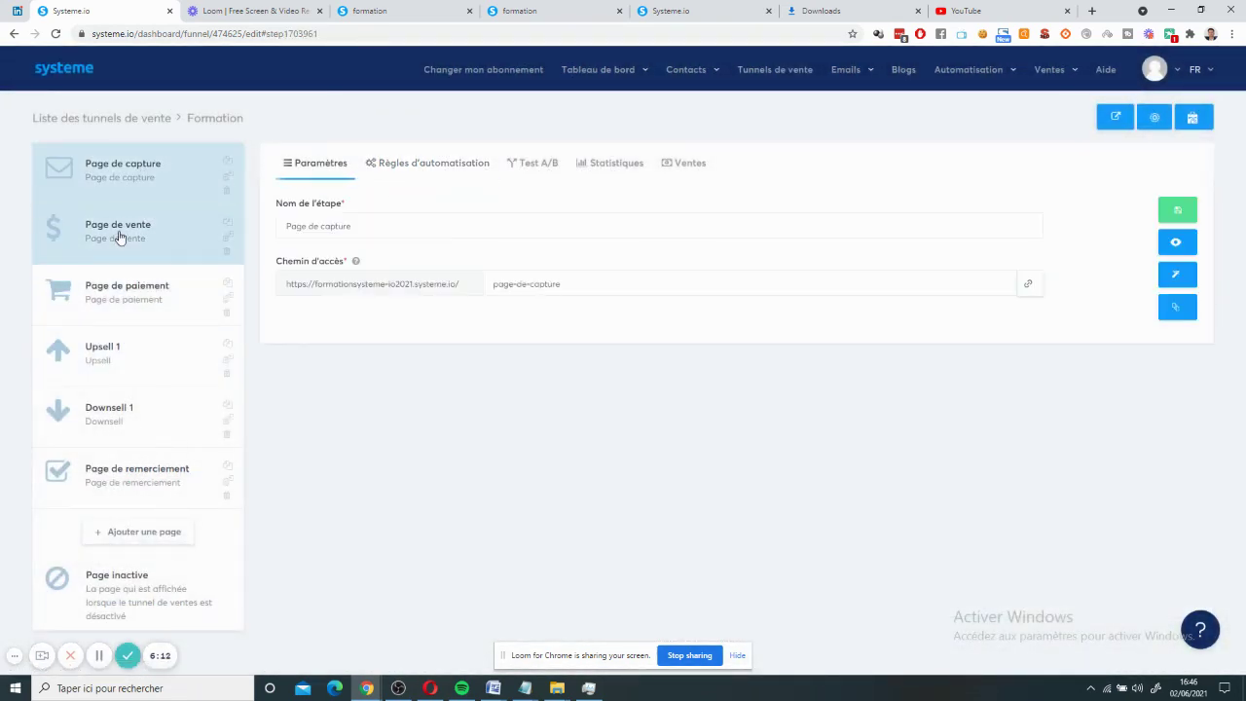
pyautogui.click(402, 175)
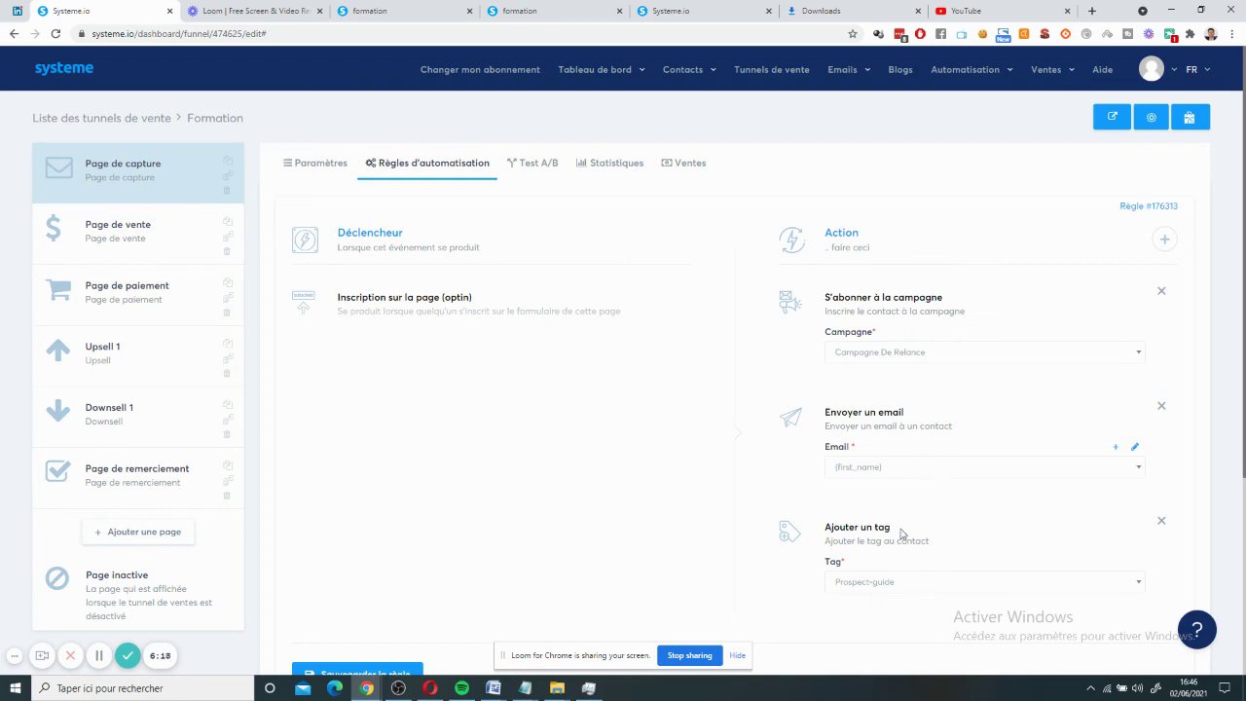
pyautogui.click(1164, 238)
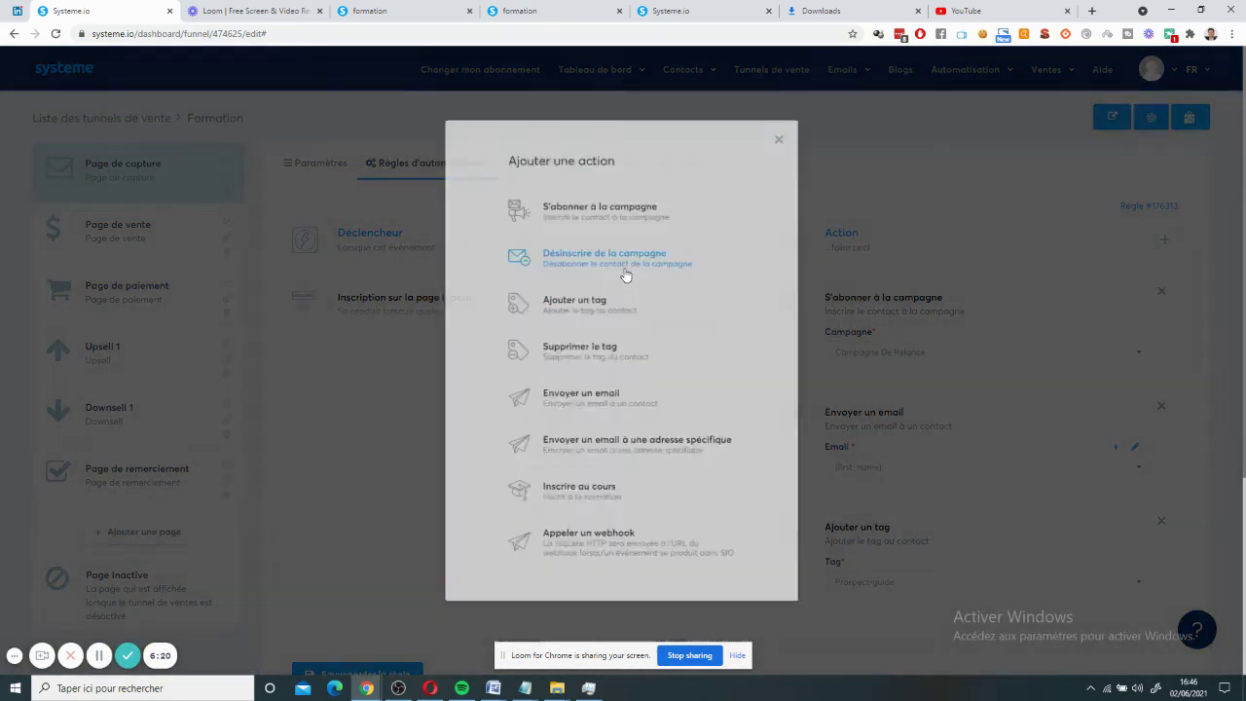
pyautogui.click(628, 258)
pyautogui.scroll(-1, 642, 267)
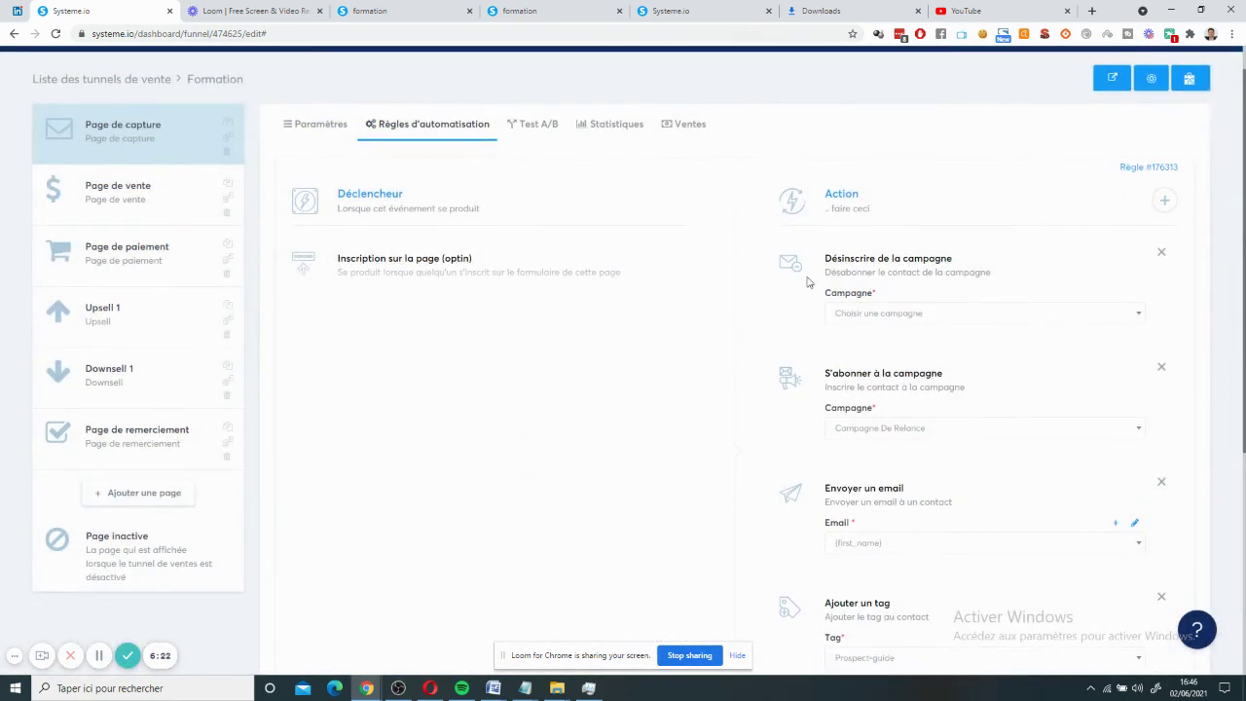
pyautogui.click(1162, 253)
pyautogui.click(137, 151)
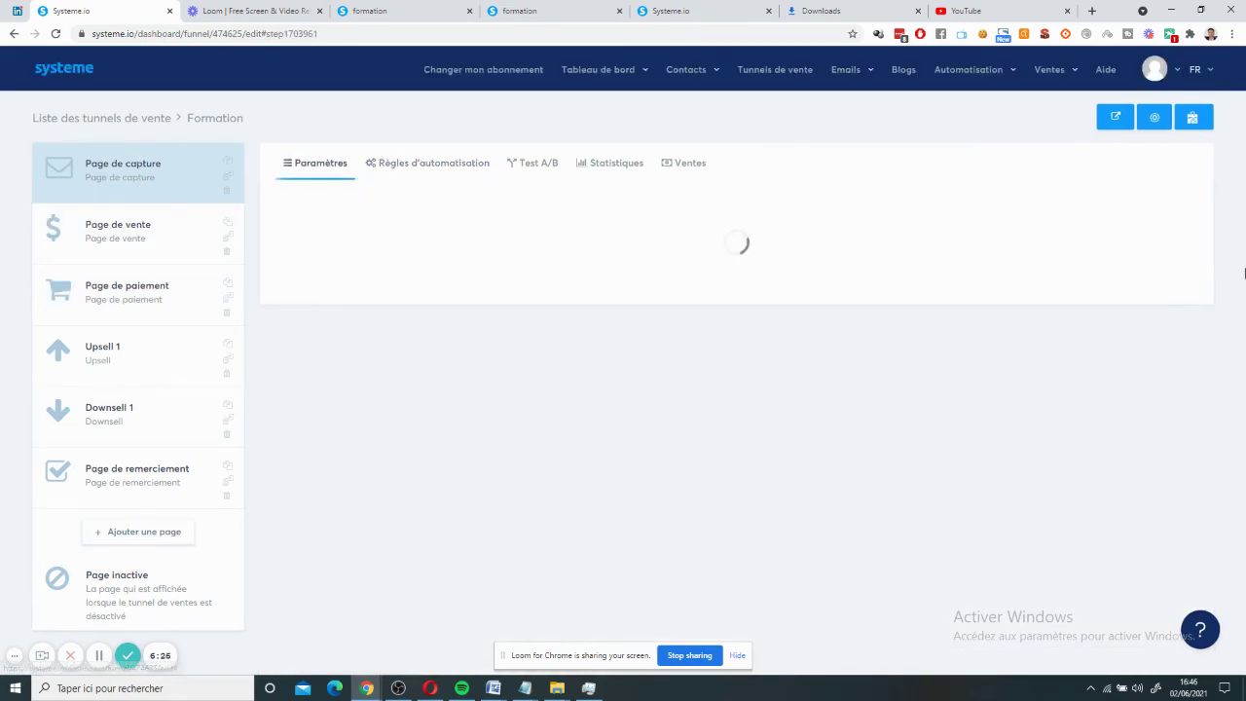
pyautogui.moveTo(686, 70)
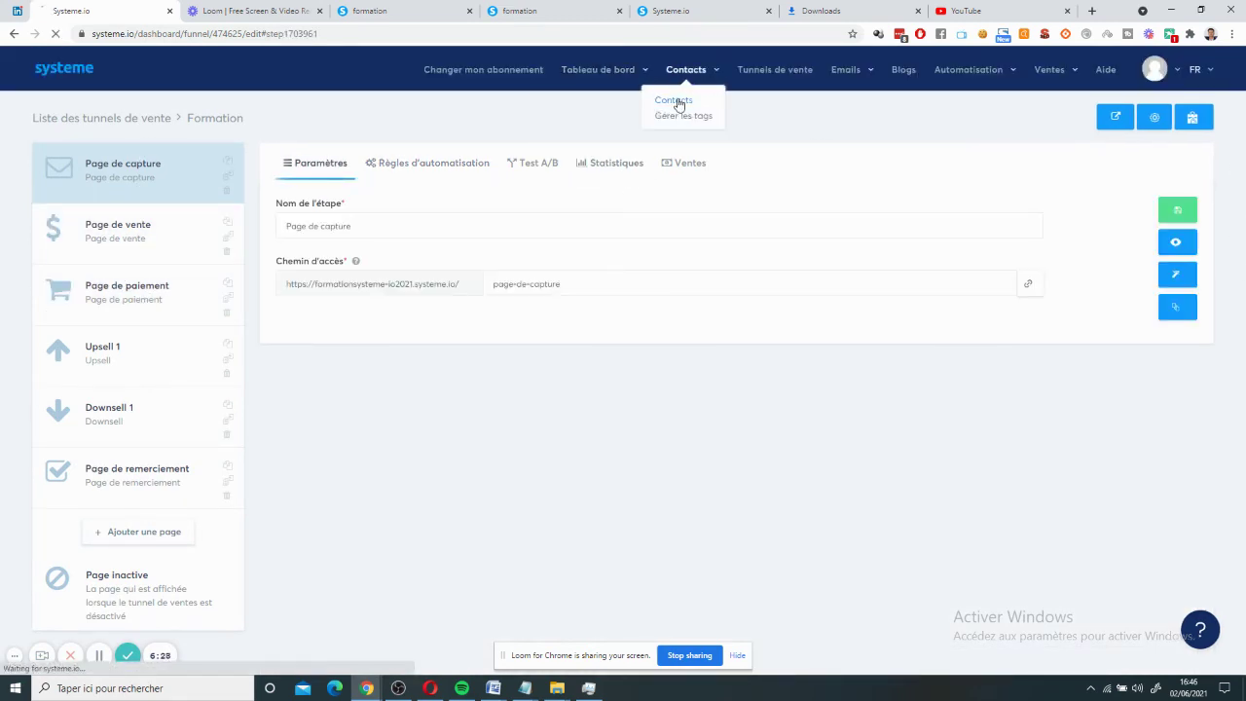
# - Create a new contact with email and details autofilled from a saved address, then save it
pyautogui.click(680, 102)
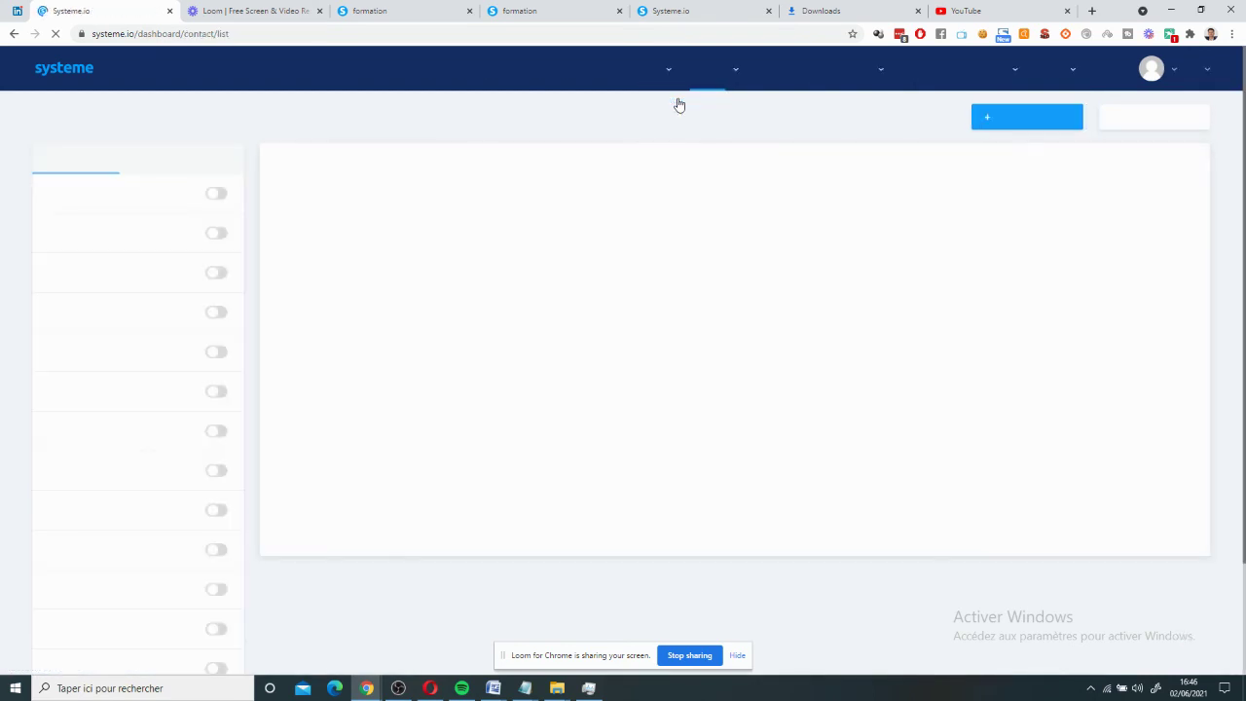
pyautogui.click(1044, 127)
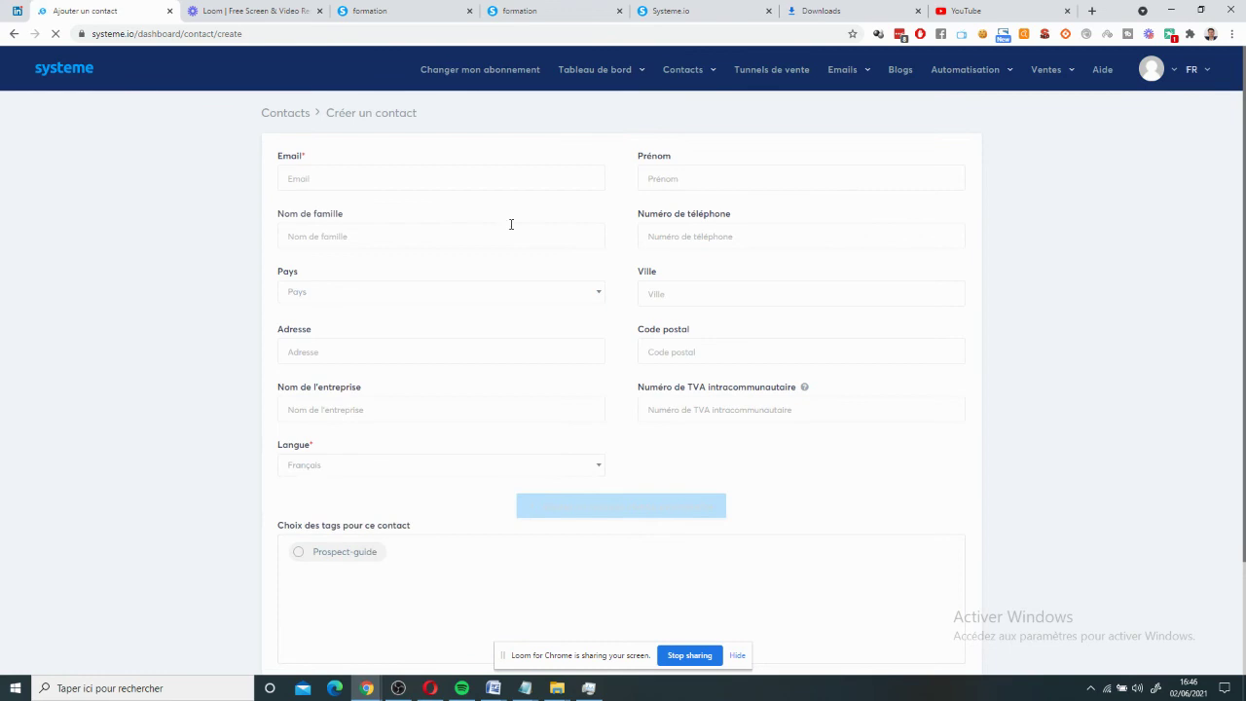
pyautogui.click(445, 178)
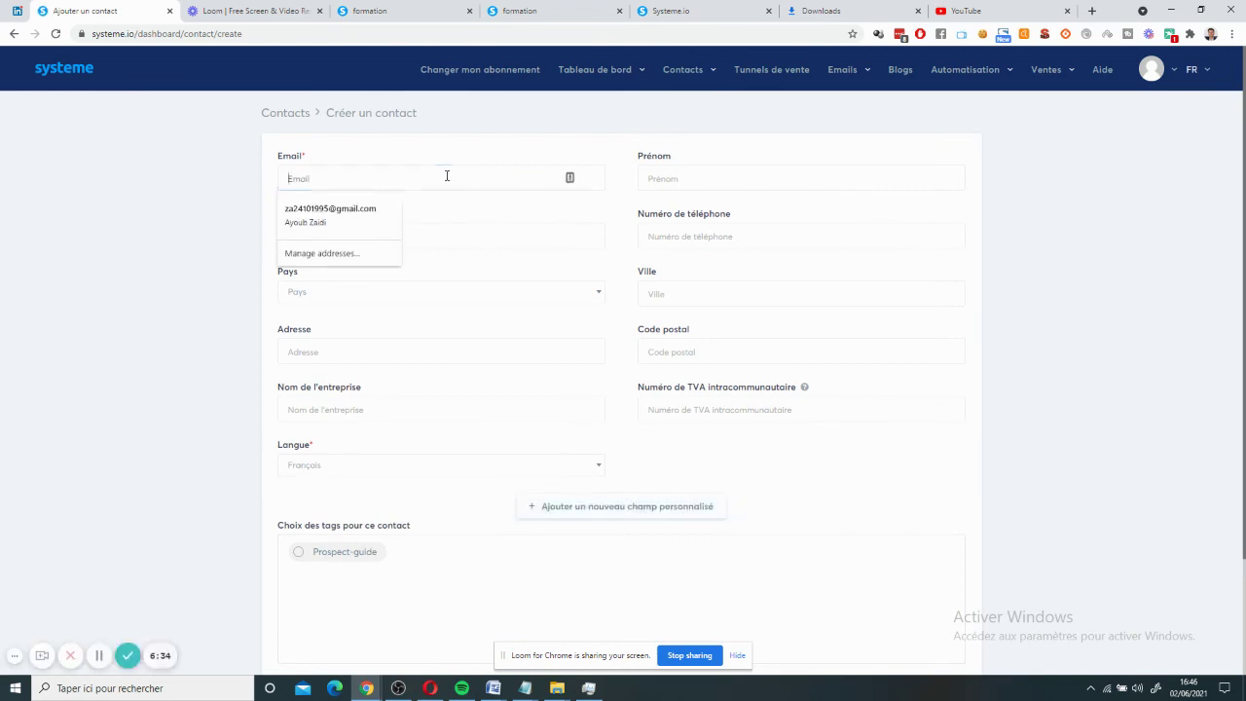
pyautogui.click(313, 231)
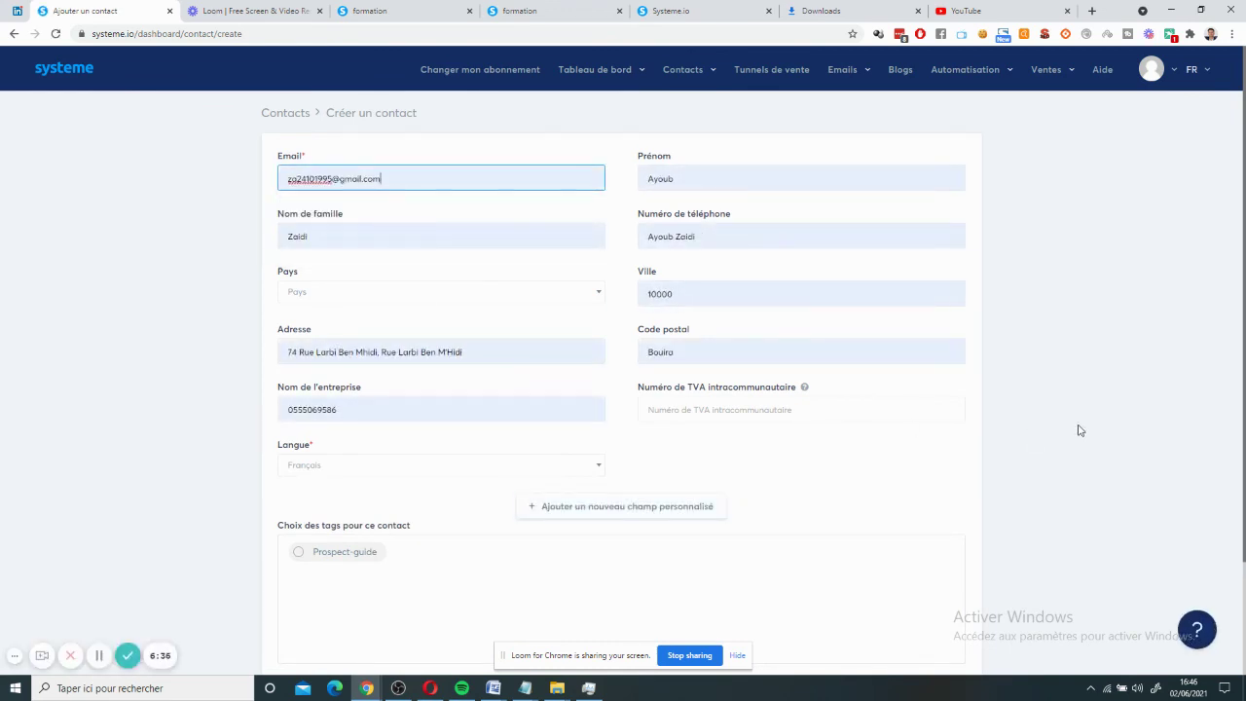
pyautogui.scroll(-2, 1079, 428)
pyautogui.click(908, 603)
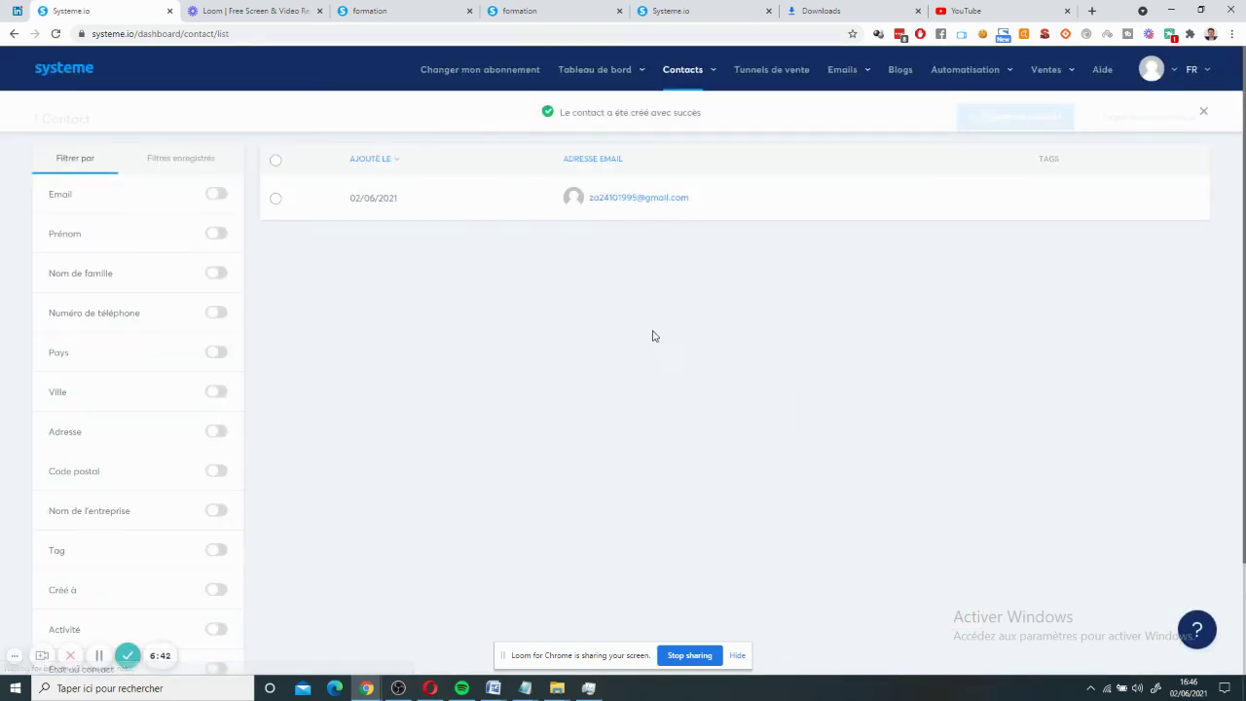
# - Subscribe the new contact to Campagne De Relance starting at Email 1, then return to the sales funnels
pyautogui.click(277, 201)
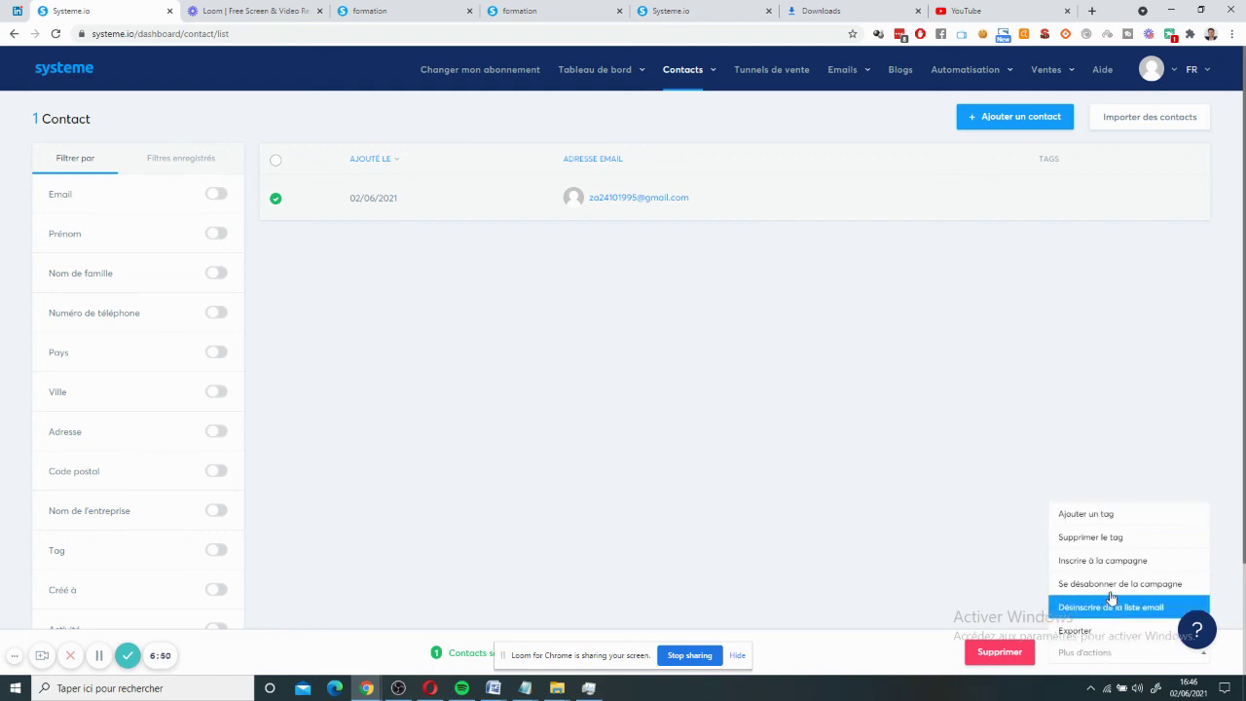
pyautogui.click(1110, 562)
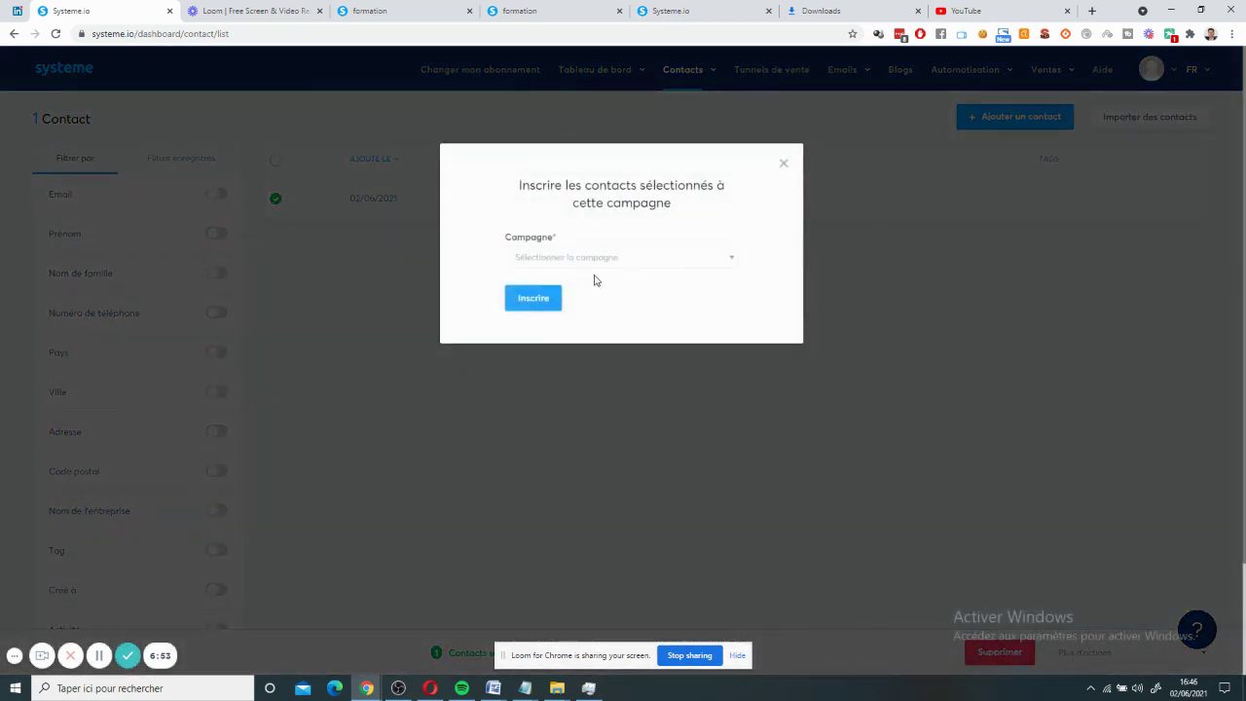
pyautogui.click(594, 258)
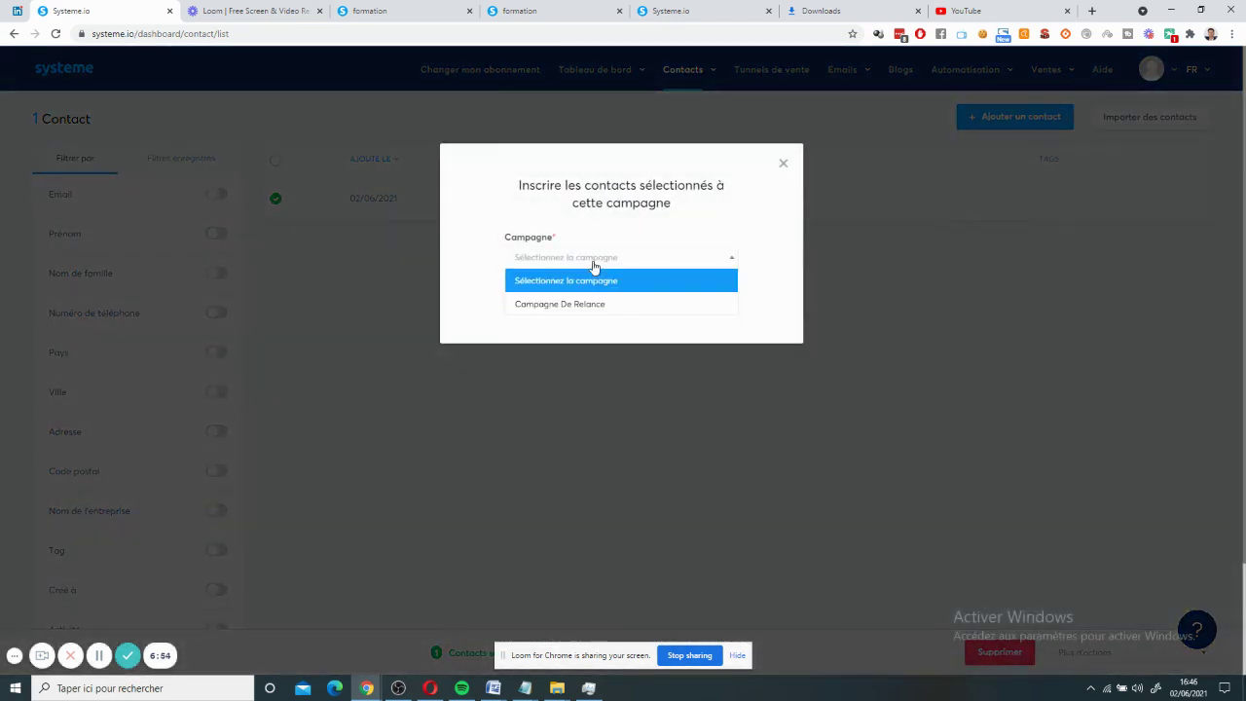
pyautogui.click(571, 303)
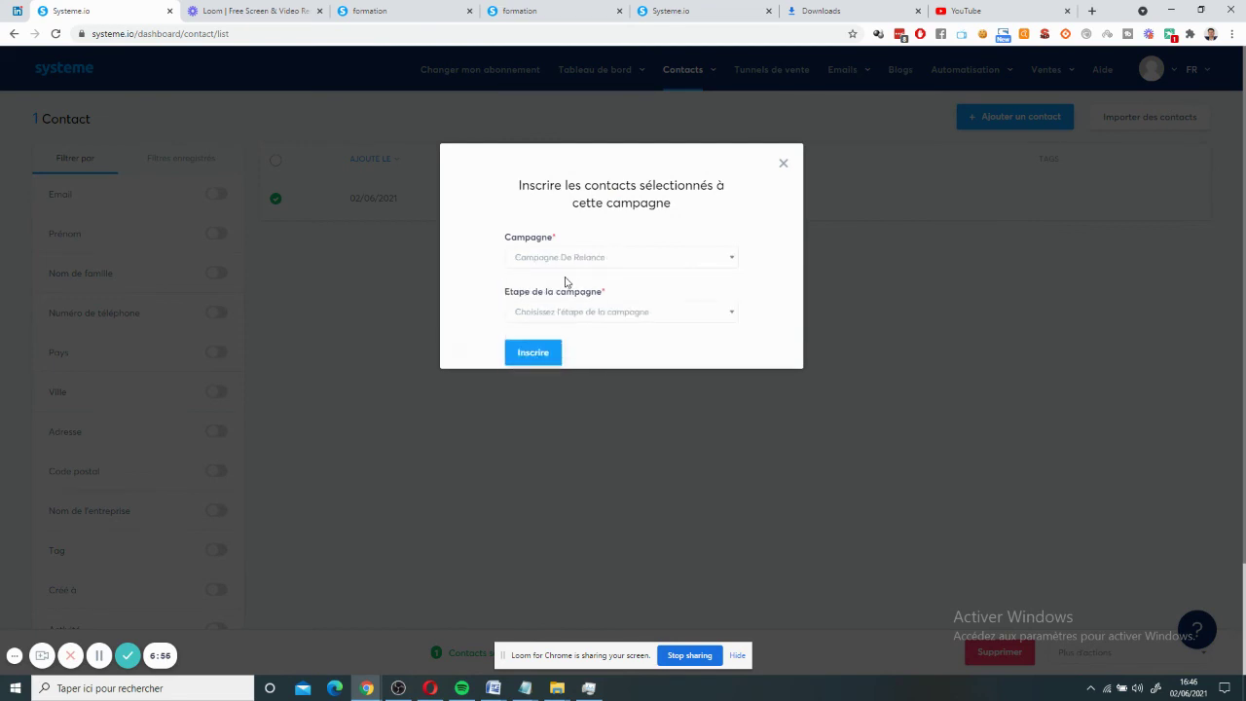
pyautogui.click(596, 312)
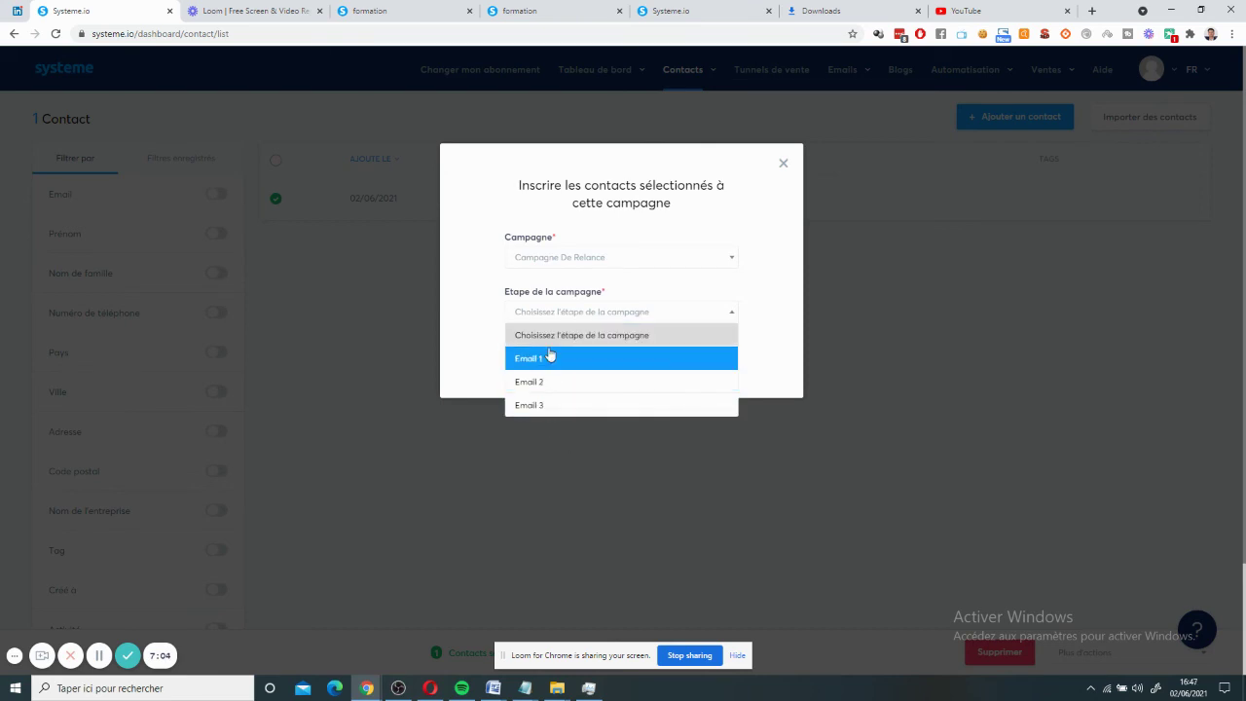
pyautogui.click(551, 359)
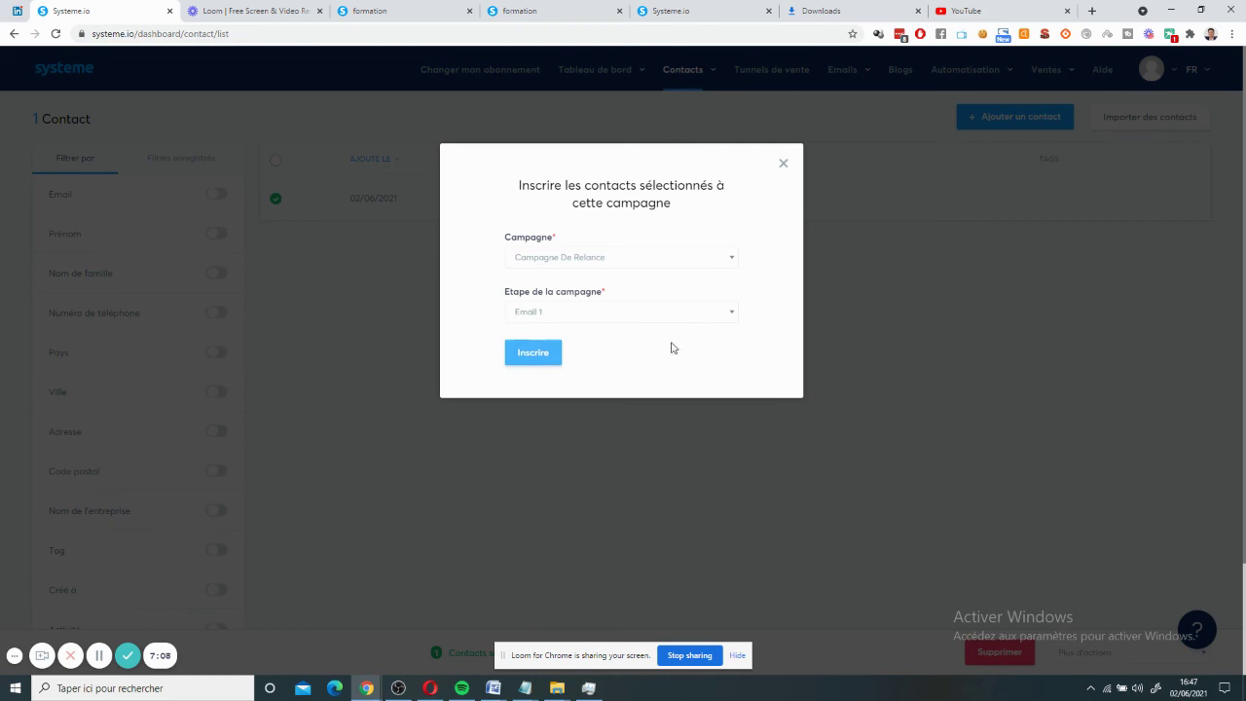
pyautogui.click(782, 163)
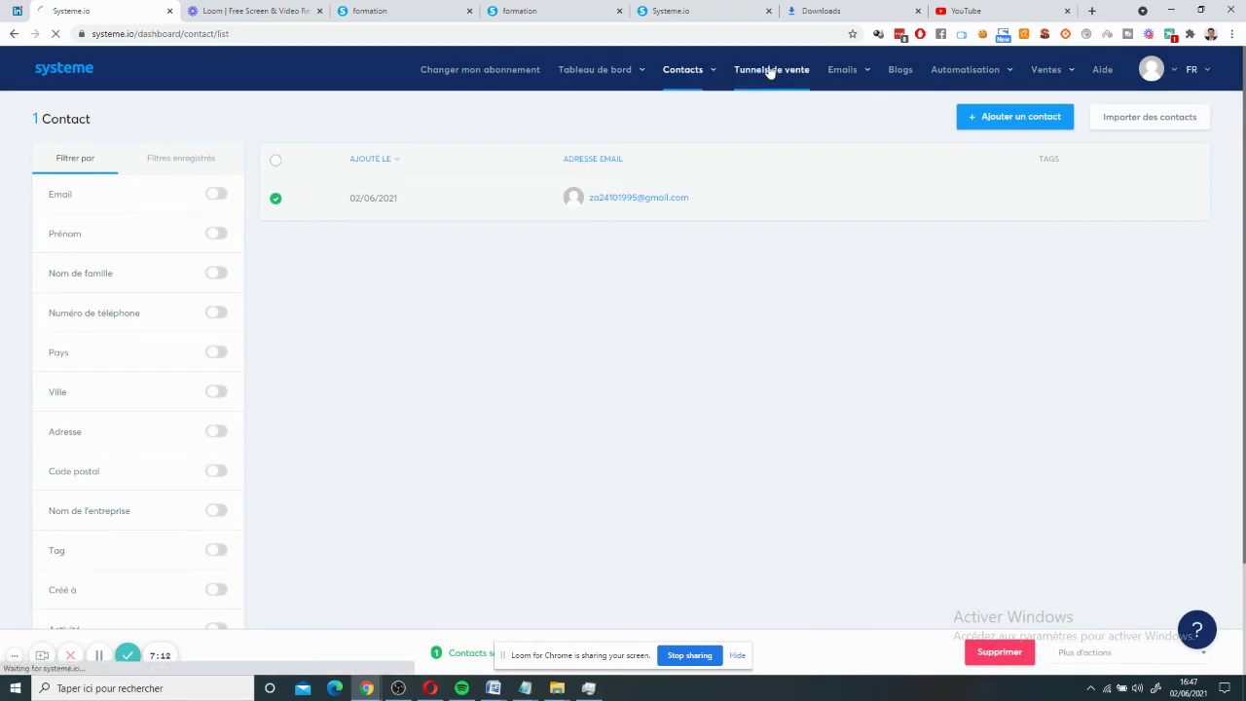
pyautogui.click(769, 71)
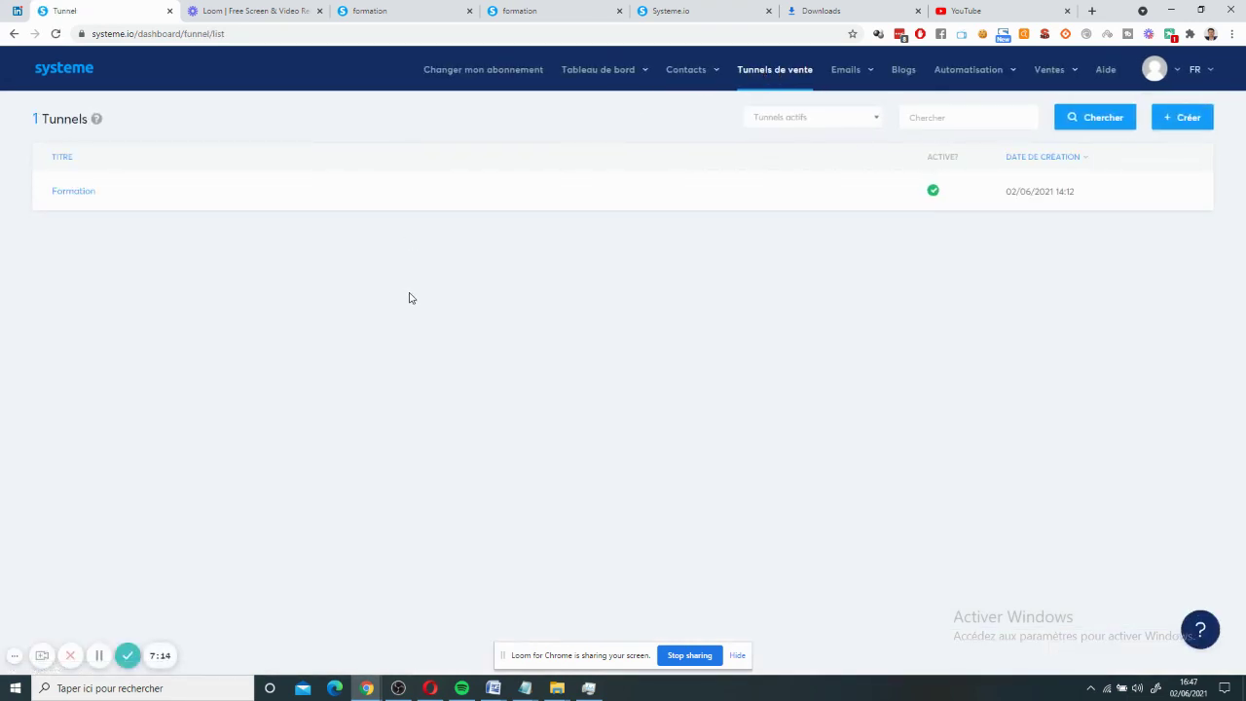